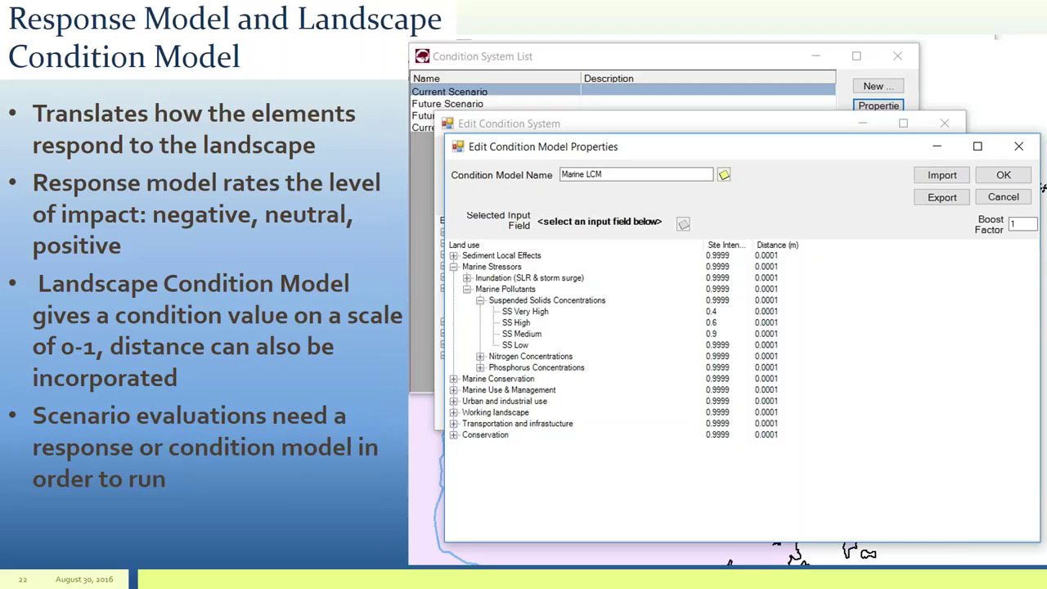
- Move past the Live Demo slide, end the slideshow and bring up the PR2016_BWB_Marine map in ArcMap
key(Right)
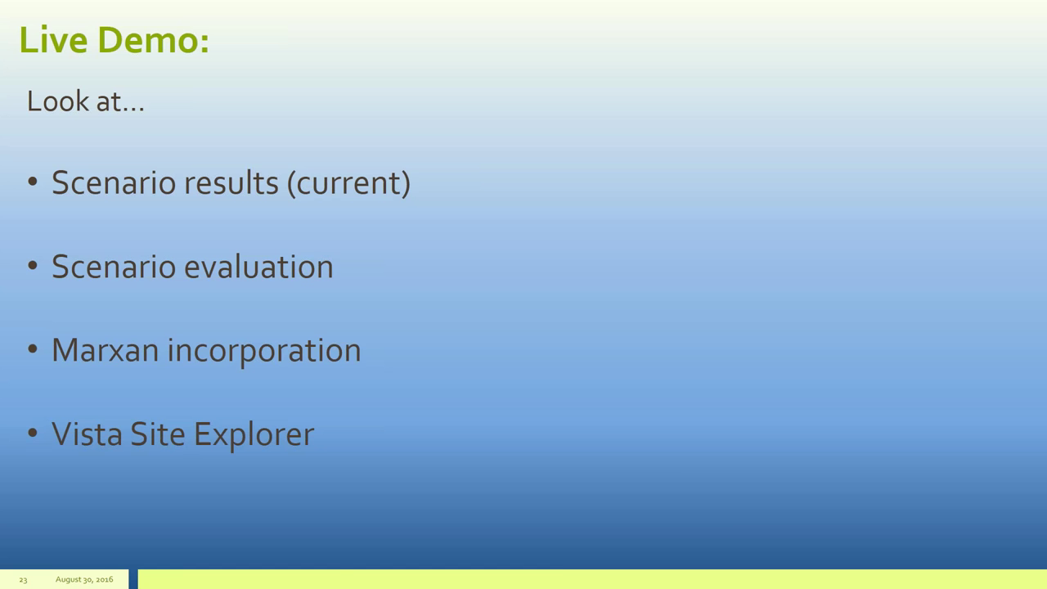
key(Escape)
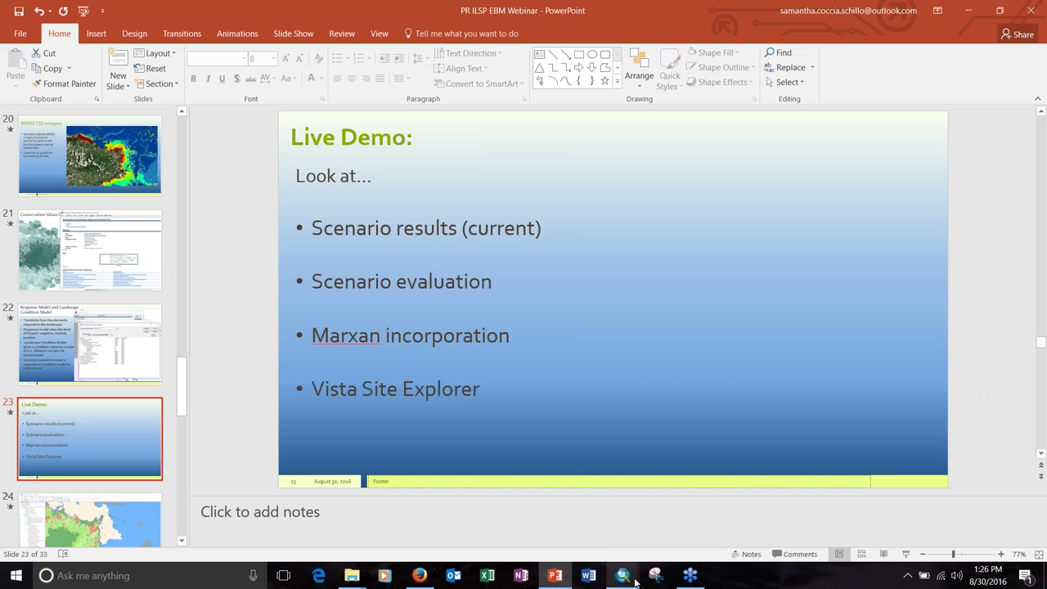
mouse_move(622, 575)
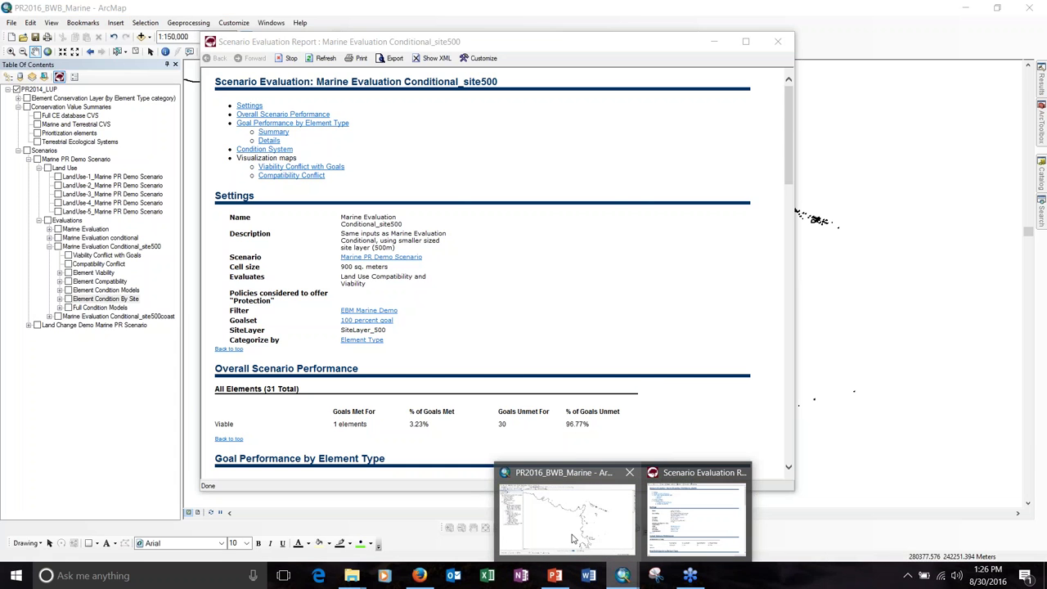
click(573, 538)
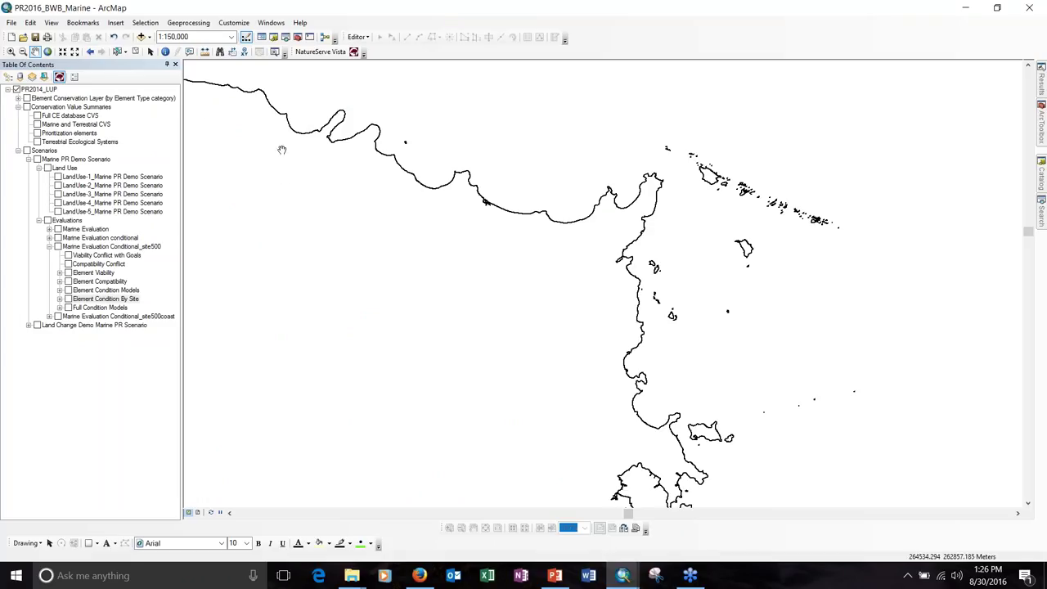
click(9, 77)
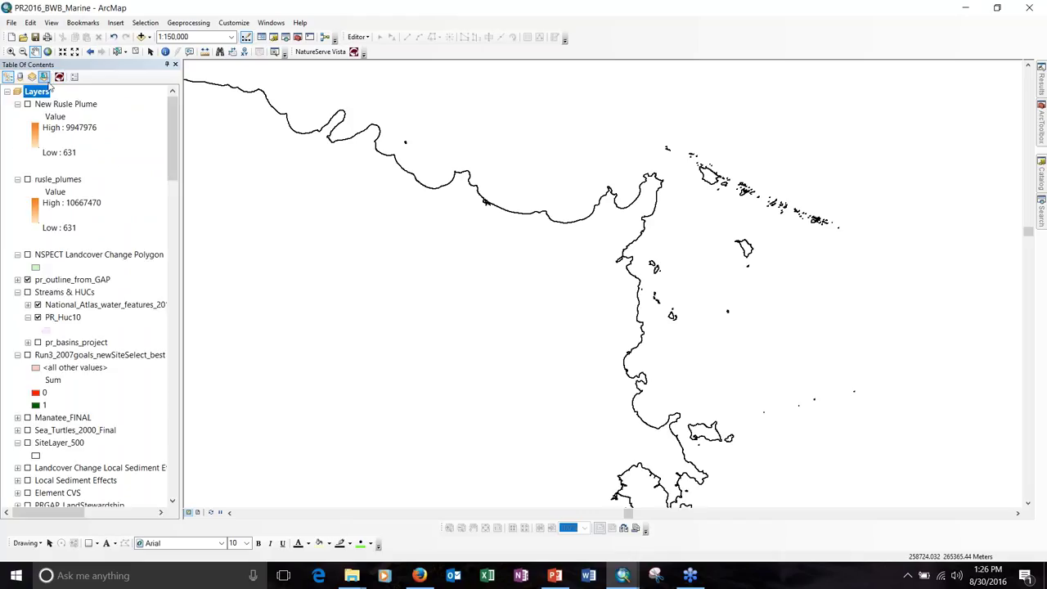
click(59, 77)
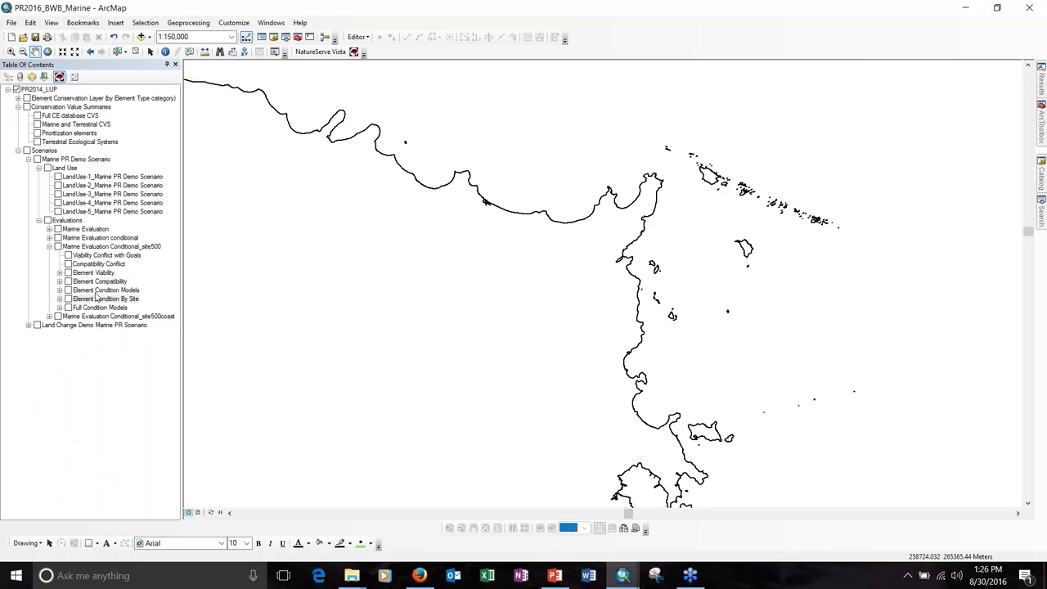
click(311, 54)
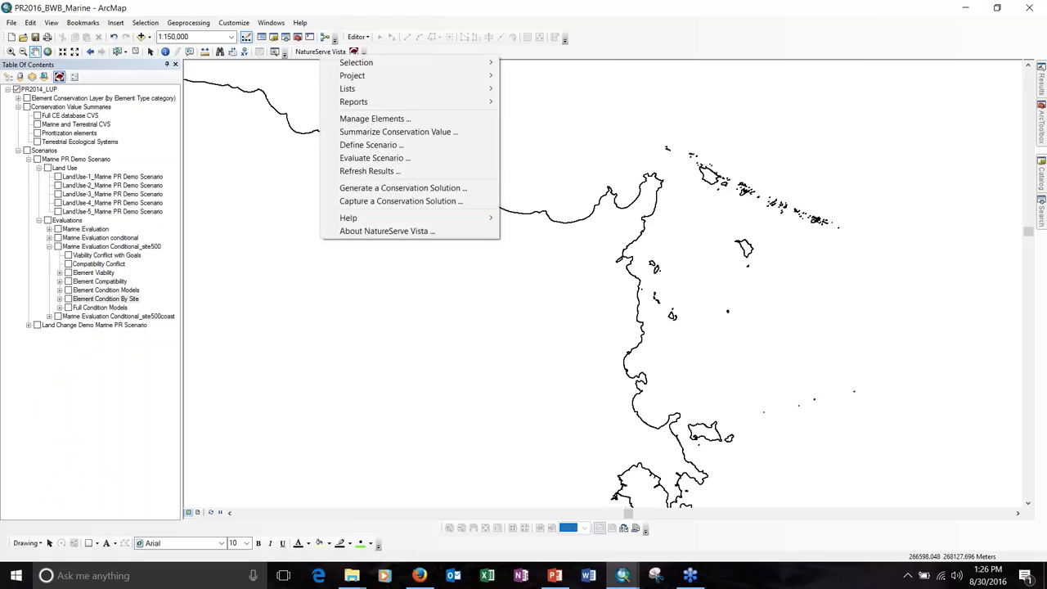
click(311, 54)
click(305, 54)
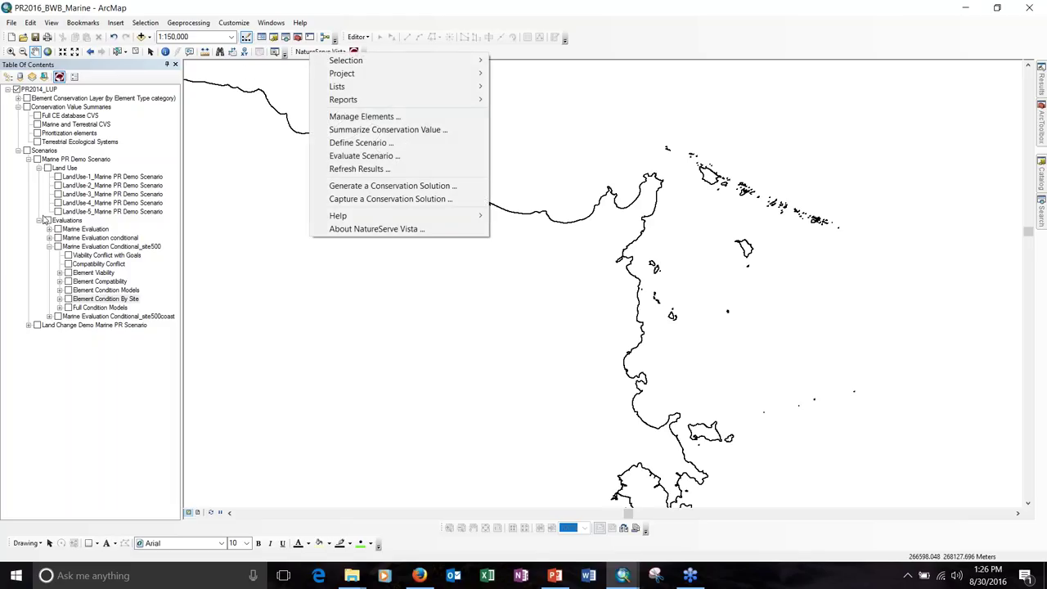
click(46, 153)
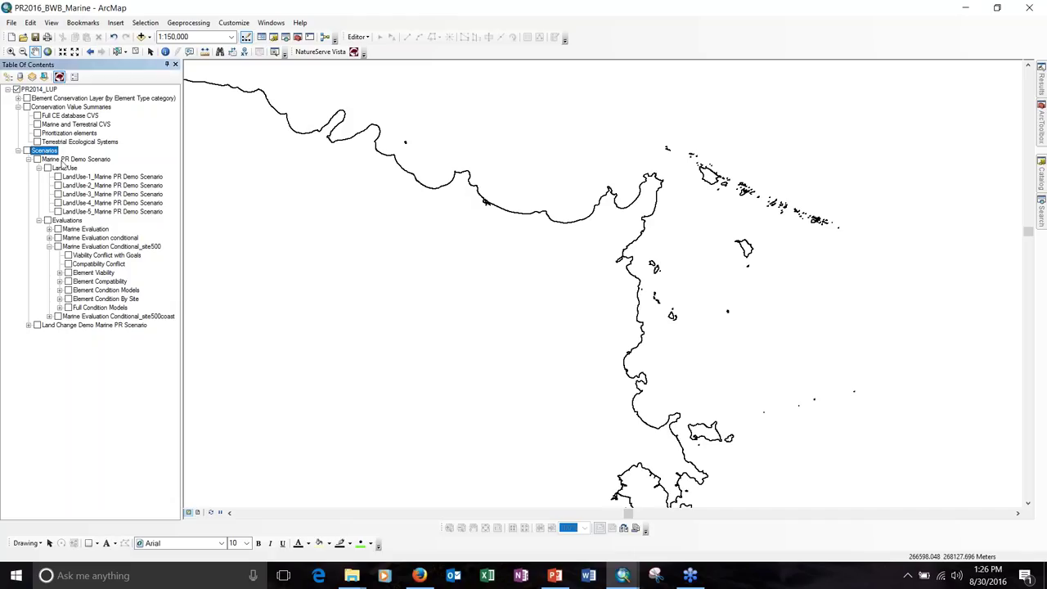
click(72, 160)
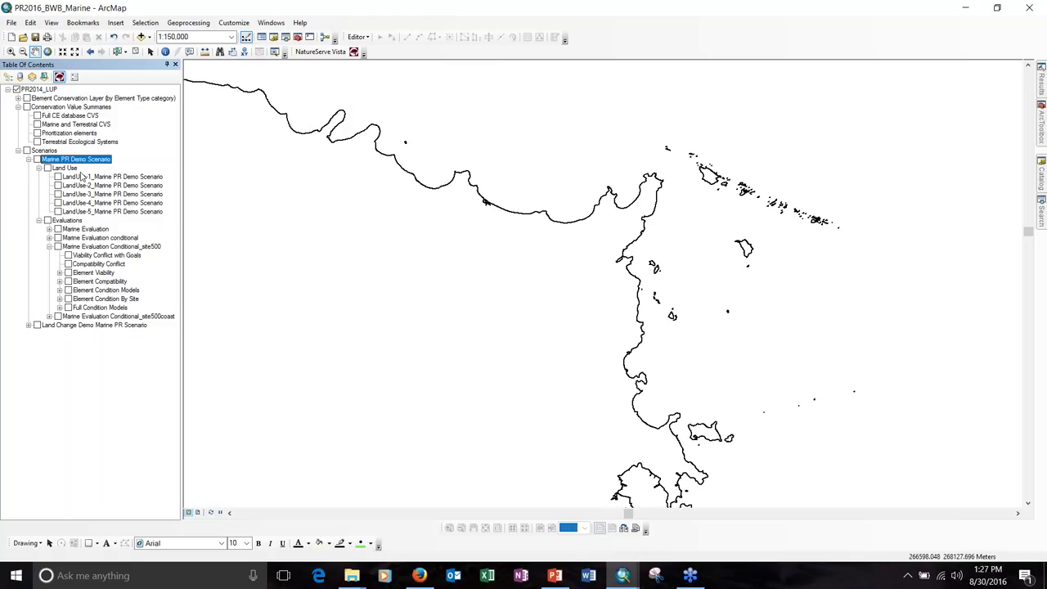
click(77, 170)
click(83, 177)
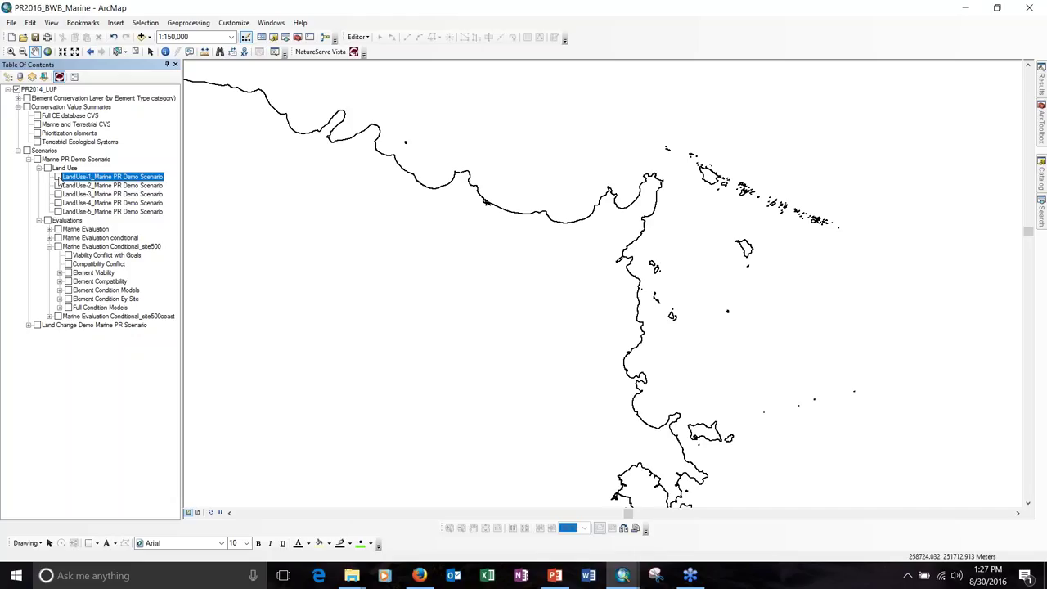
- Turn on the LandUse-1 through LandUse-5 layers of the Marine PR Demo Scenario
click(58, 177)
click(58, 185)
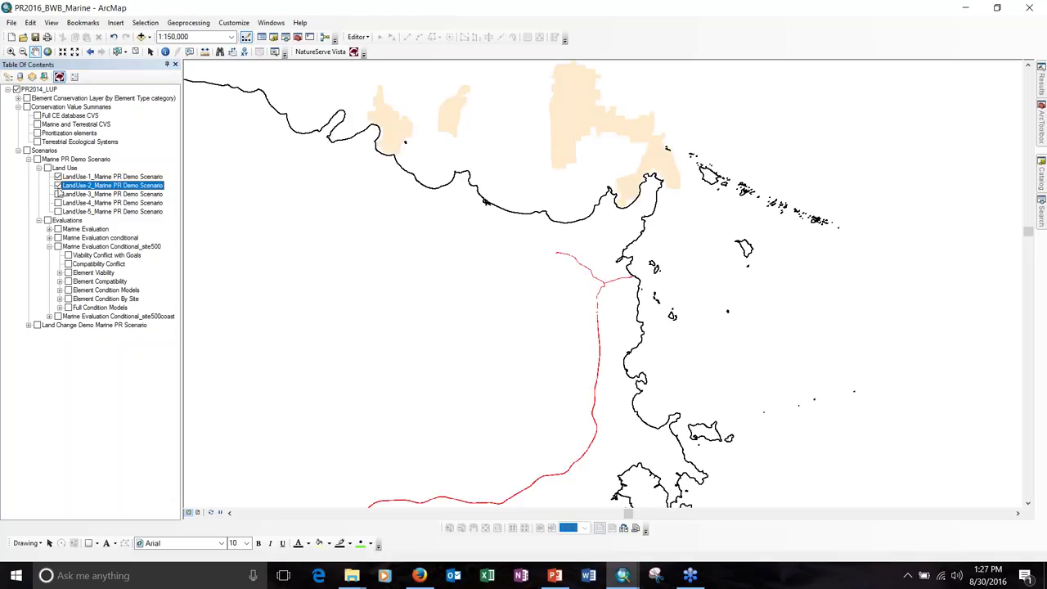
click(57, 194)
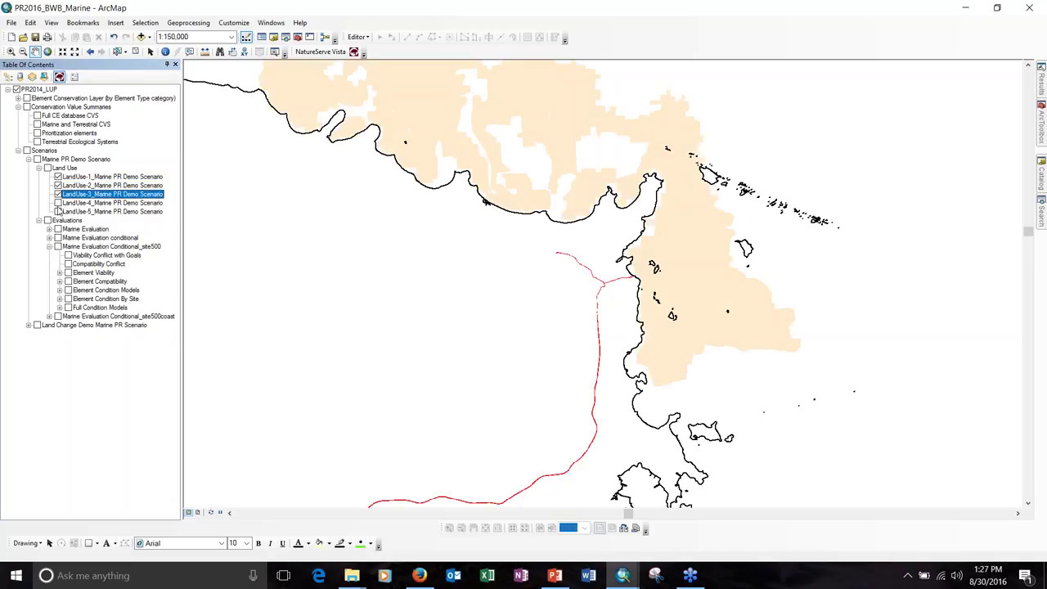
click(58, 203)
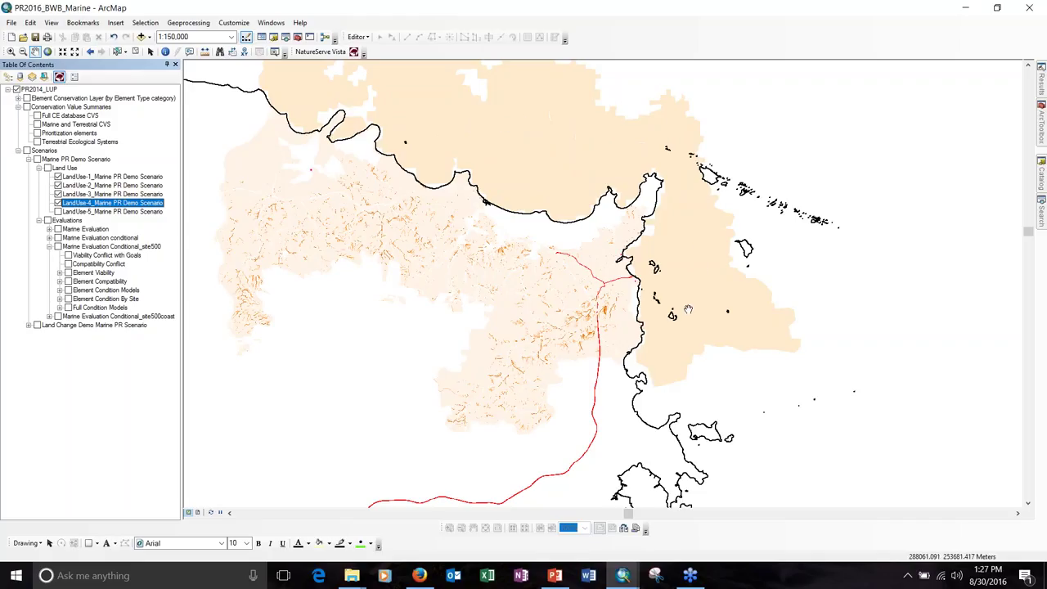
click(58, 212)
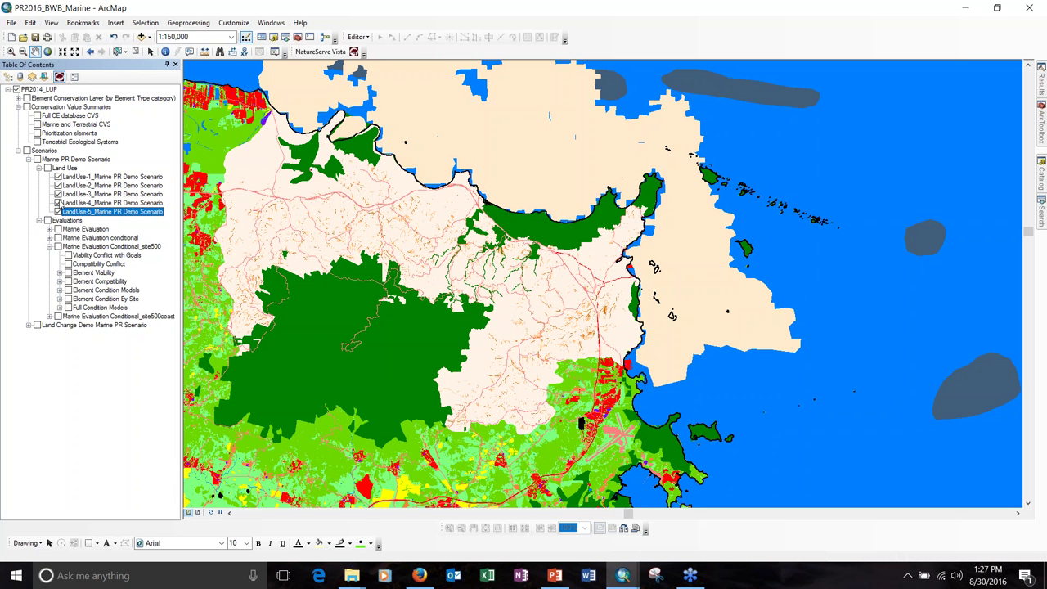
click(57, 203)
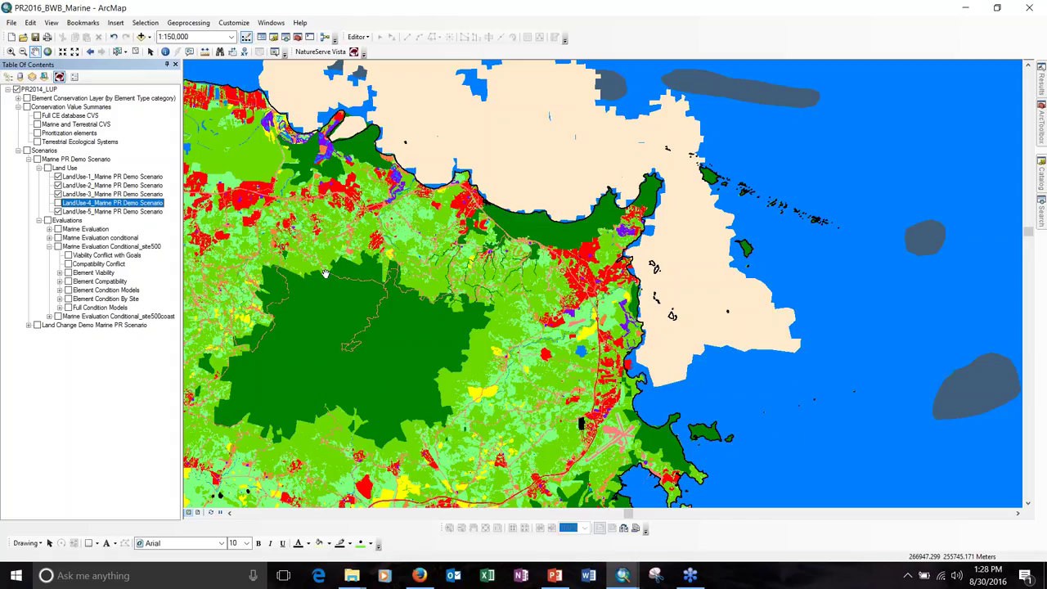
- Switch off all five Land Use layers, then bring up the open ArcMap window previews
click(57, 203)
click(57, 211)
click(58, 185)
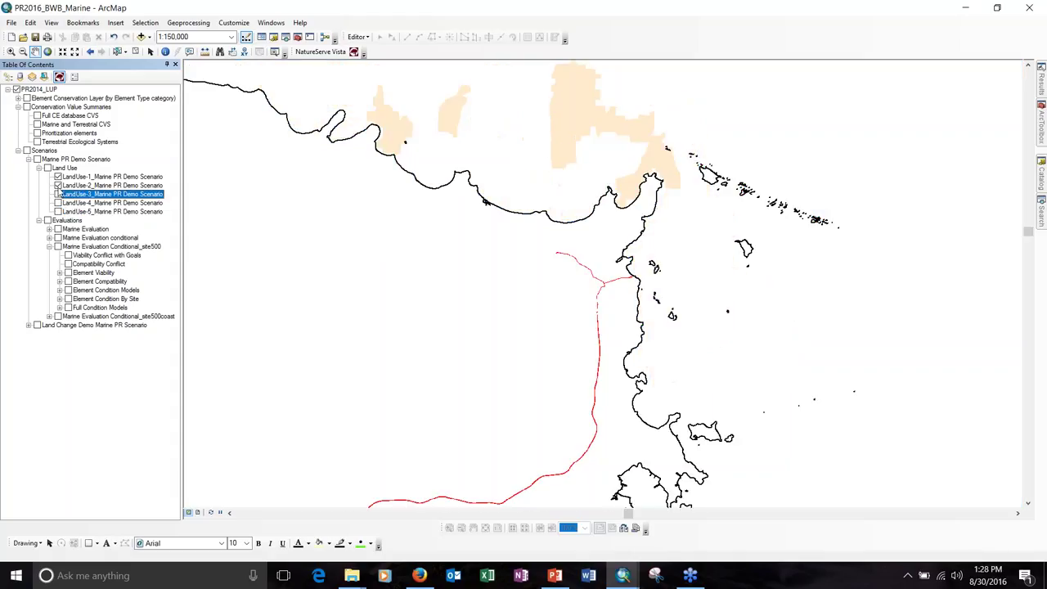
click(58, 177)
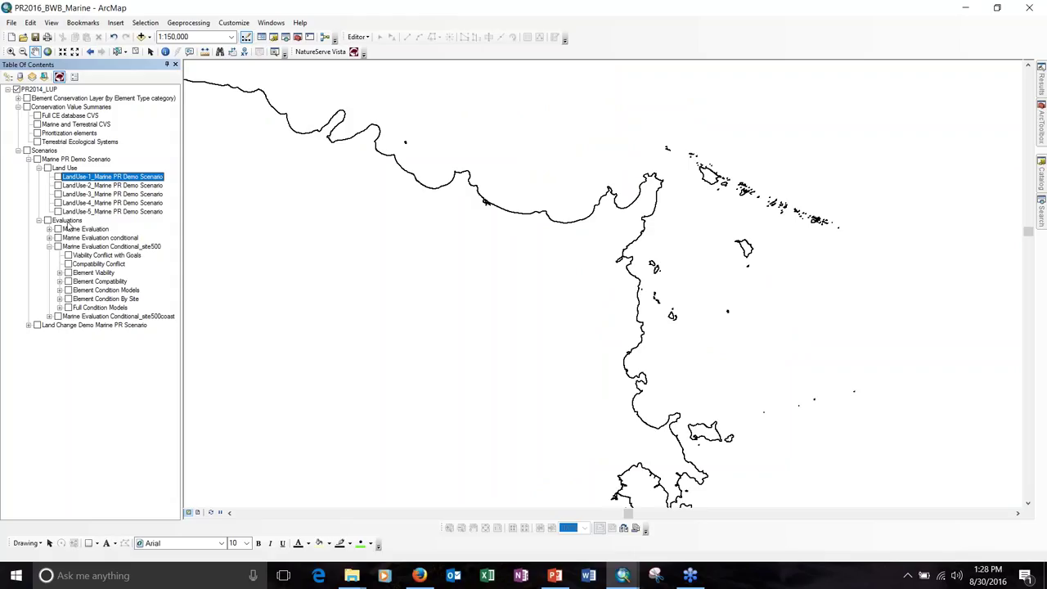
click(623, 575)
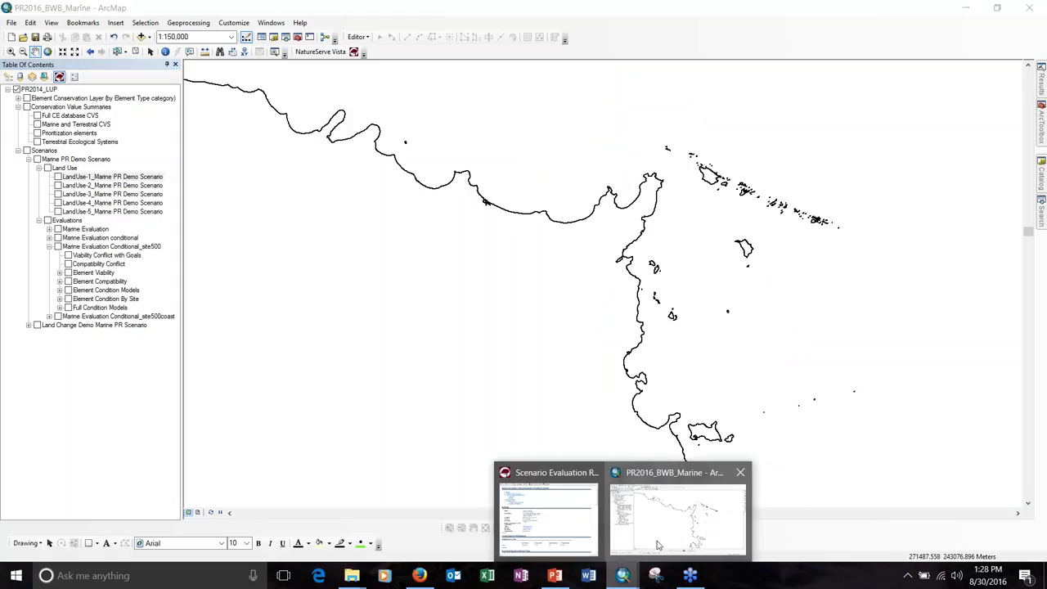
- Bring the site500 Scenario Evaluation Report forward and scroll down through its goal result tables
click(547, 524)
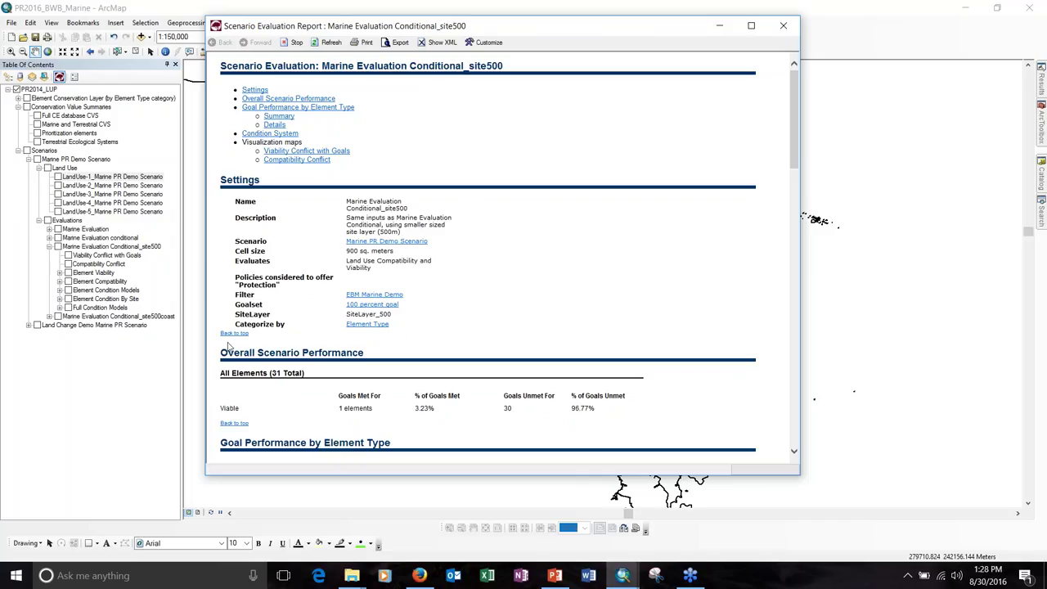
mouse_move(615, 35)
mouse_down()
mouse_move(650, 45)
mouse_move(618, 48)
mouse_up()
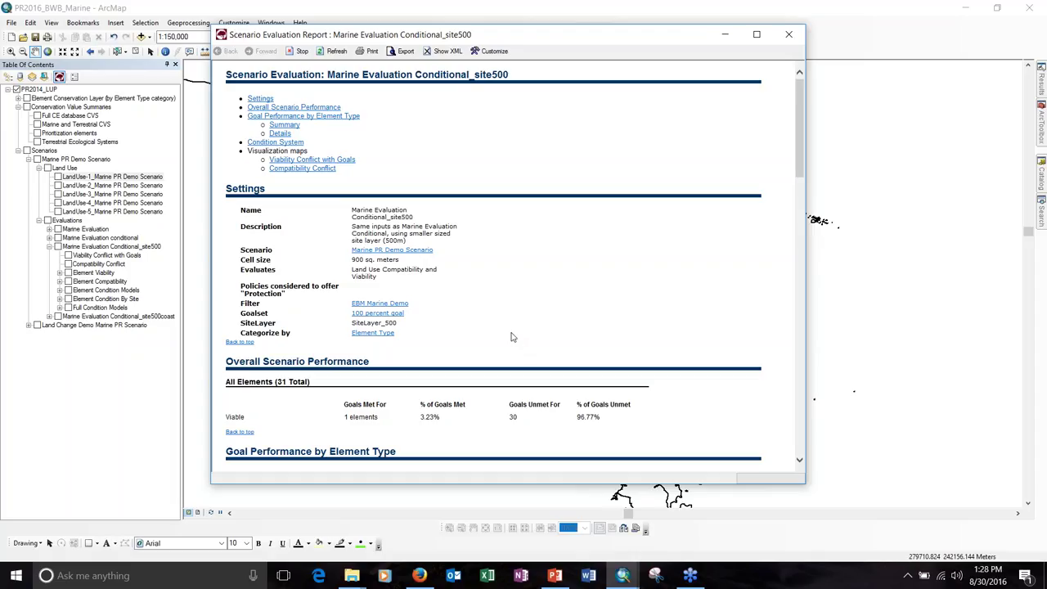
scroll(511, 337, down, 1)
scroll(511, 336, down, 5)
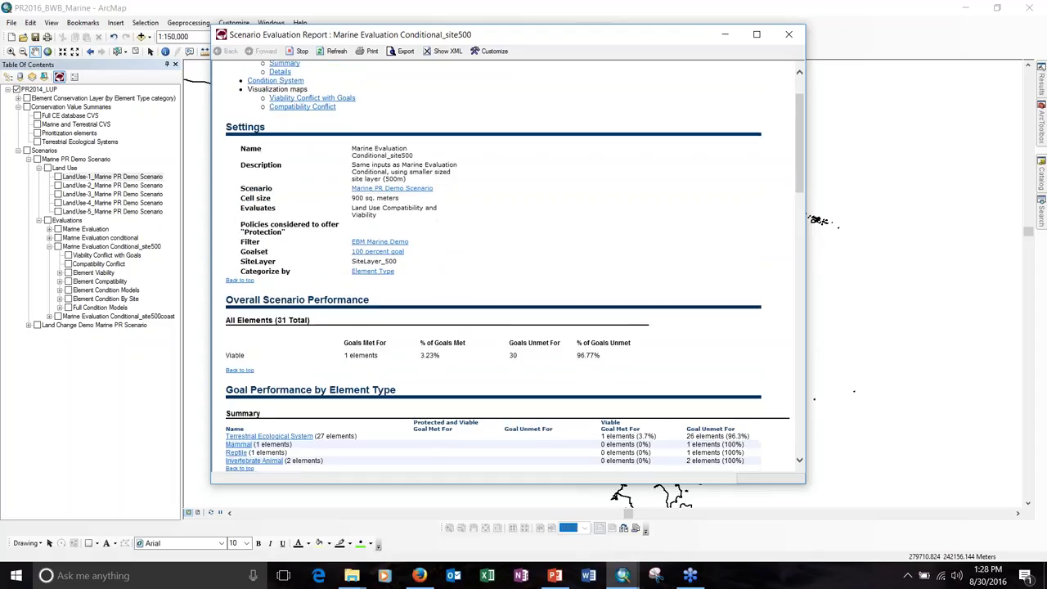
scroll(447, 311, down, 2)
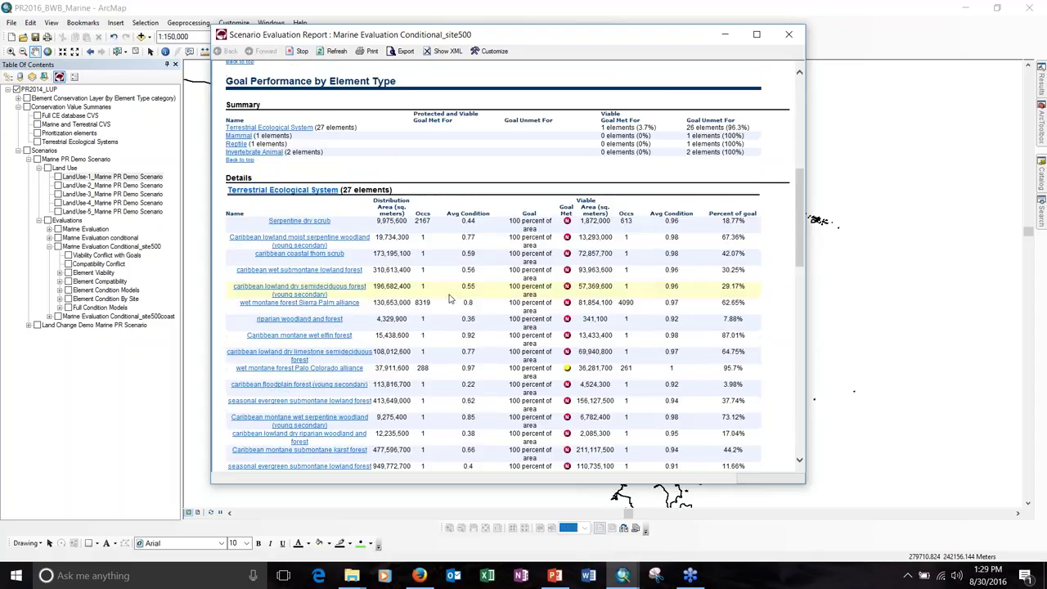
scroll(448, 300, down, 1)
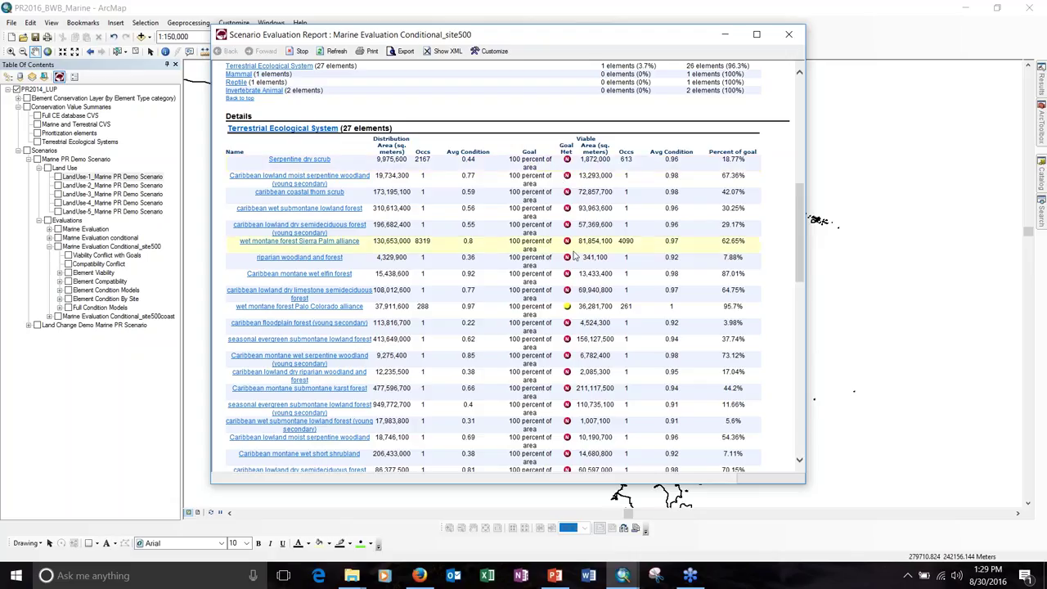
scroll(564, 306, down, 1)
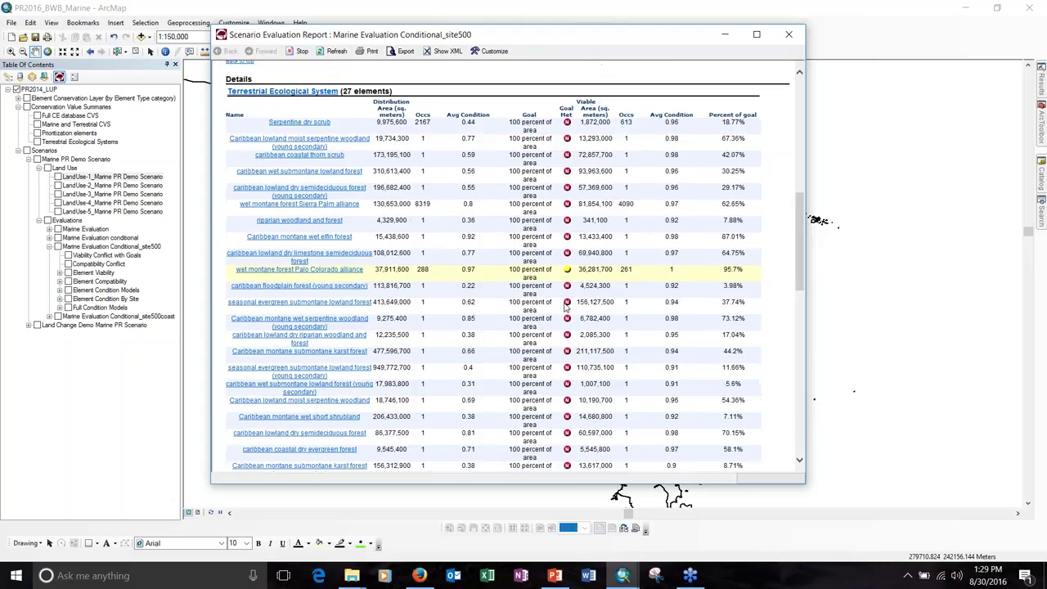
scroll(565, 306, down, 2)
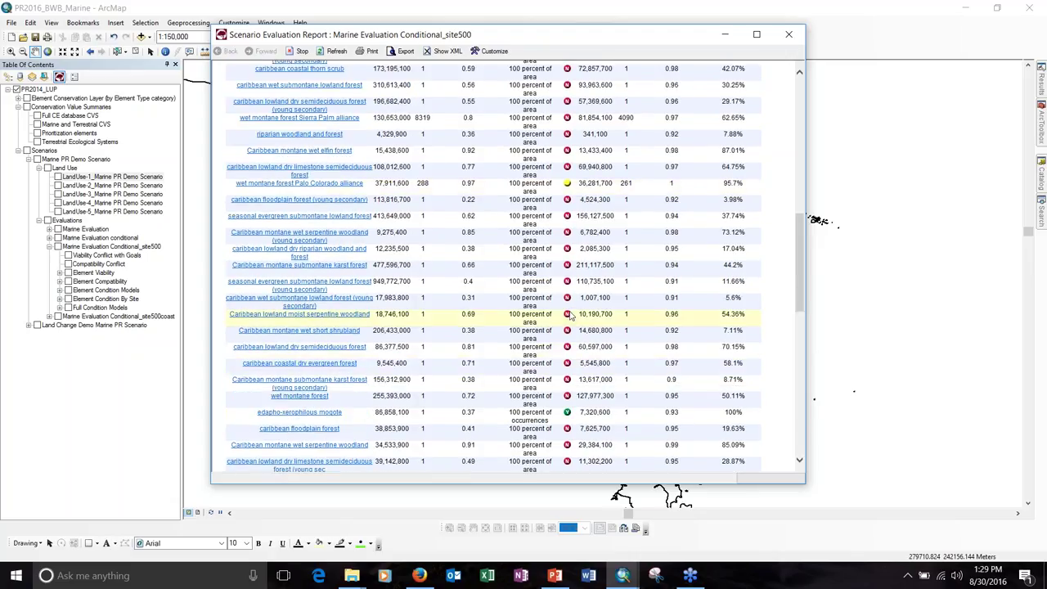
- Review the remaining element-type results, up to Invertebrate Animal, then close the report
scroll(571, 315, up, 2)
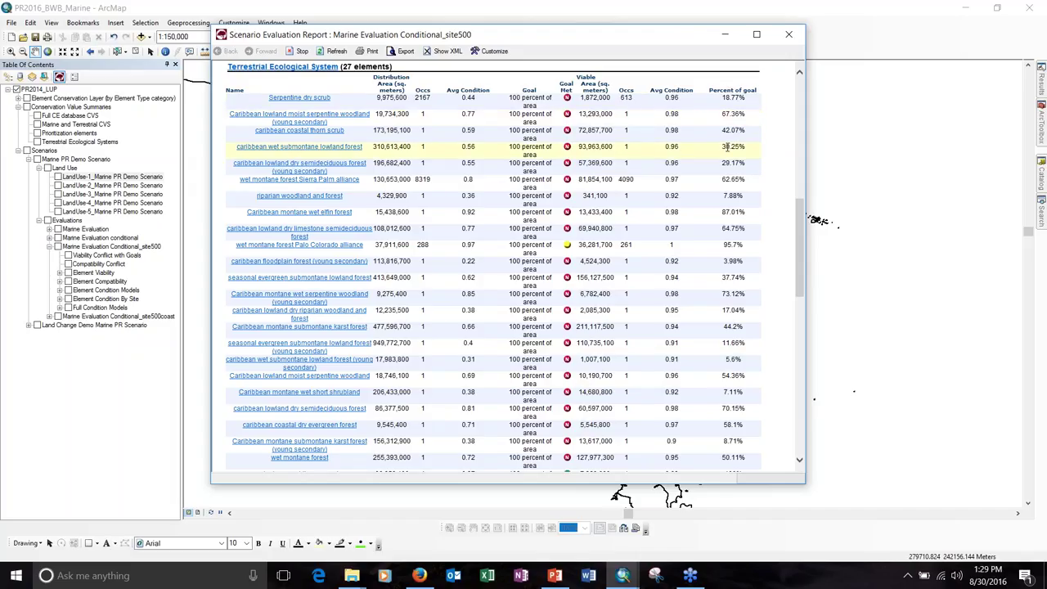
scroll(727, 190, down, 2)
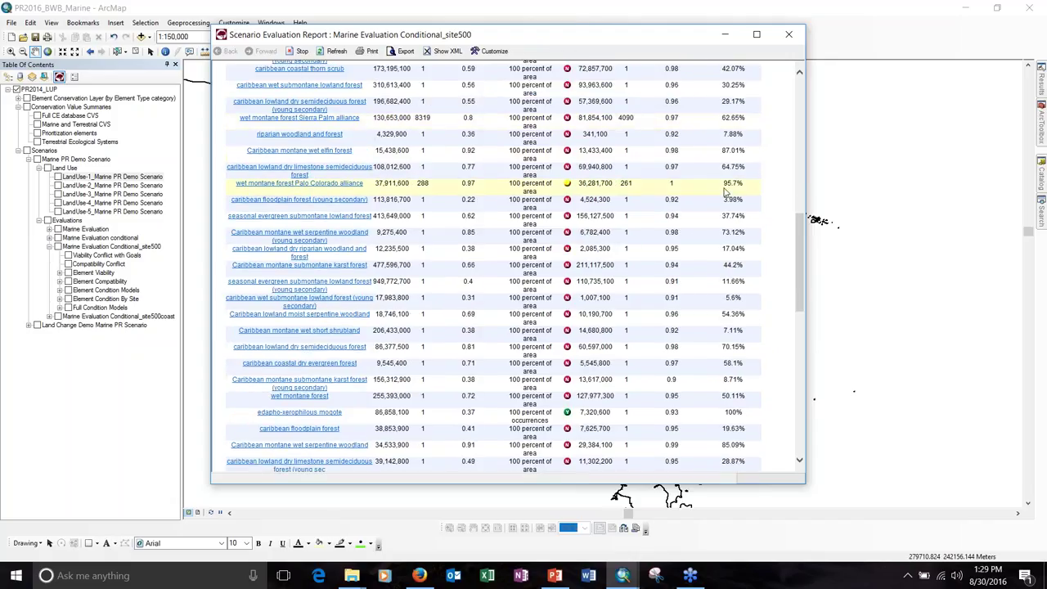
scroll(727, 191, down, 6)
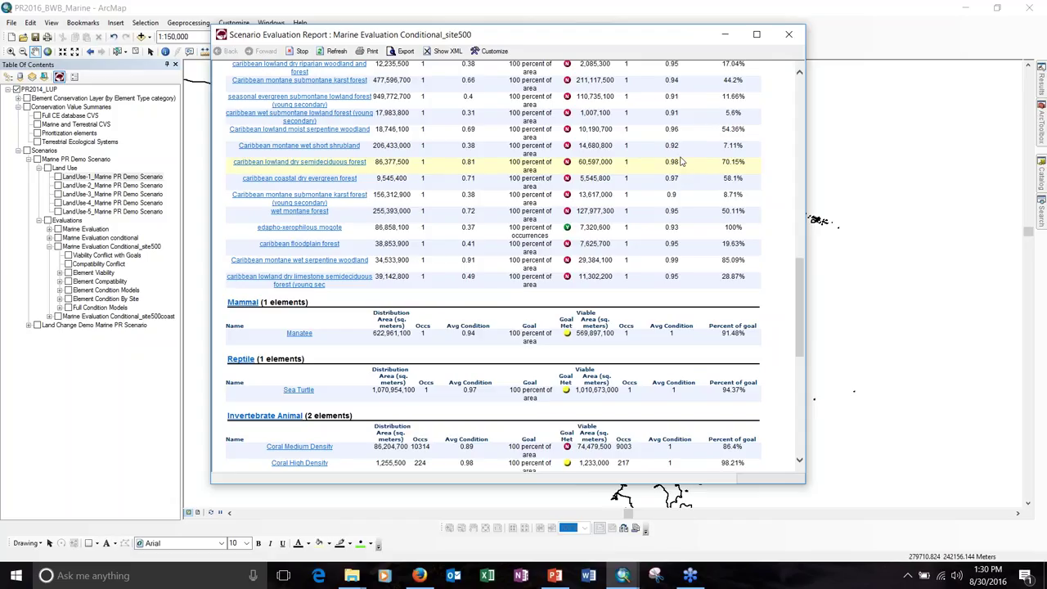
scroll(613, 187, up, 1)
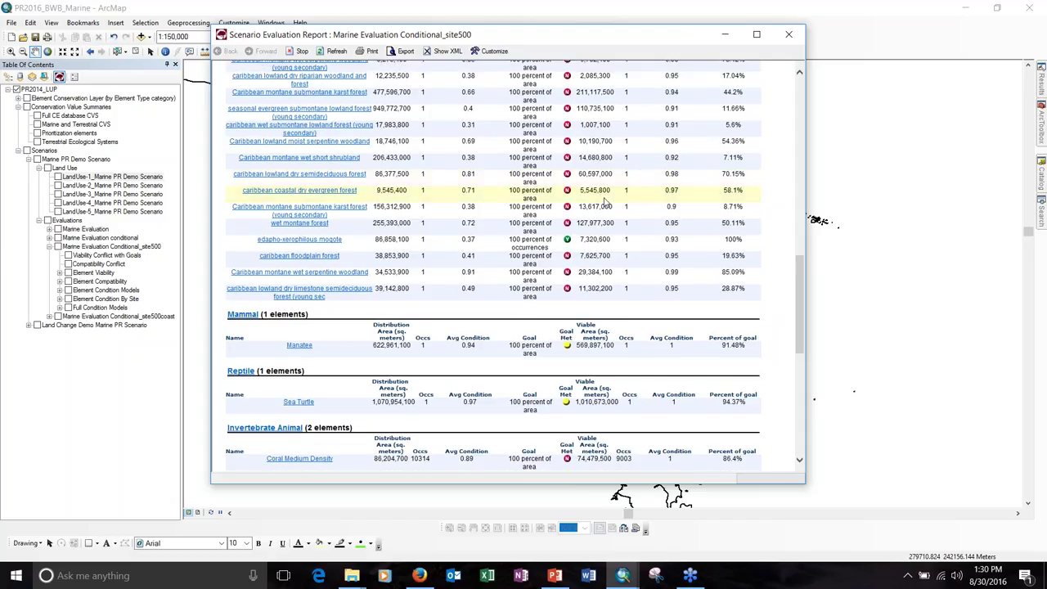
scroll(605, 200, up, 1)
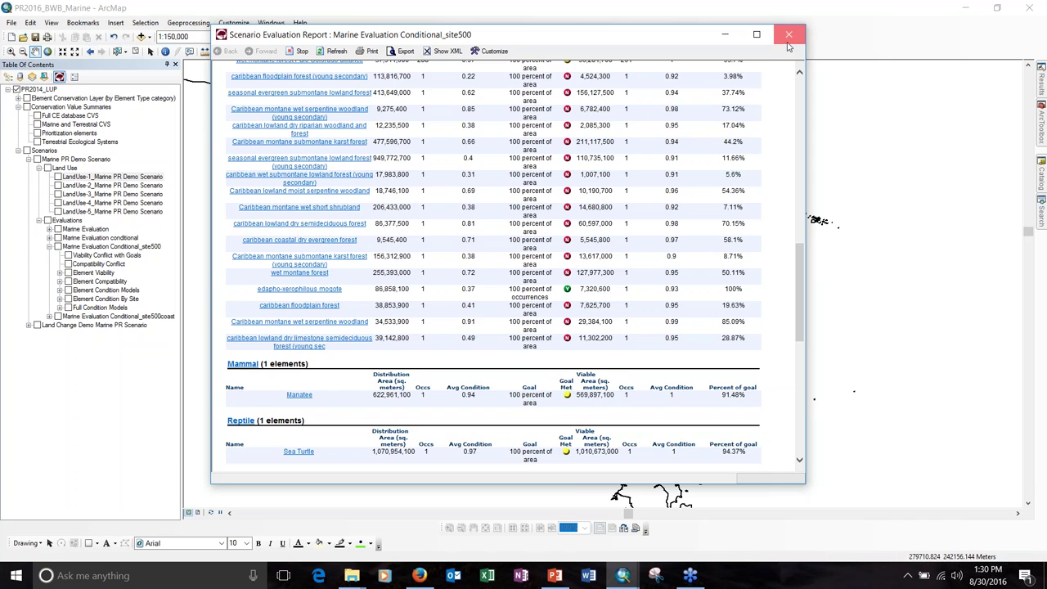
click(627, 577)
- Restore ArcMap, show the site500 Viability Conflict with Goals layer and list layers by drawing order
click(625, 577)
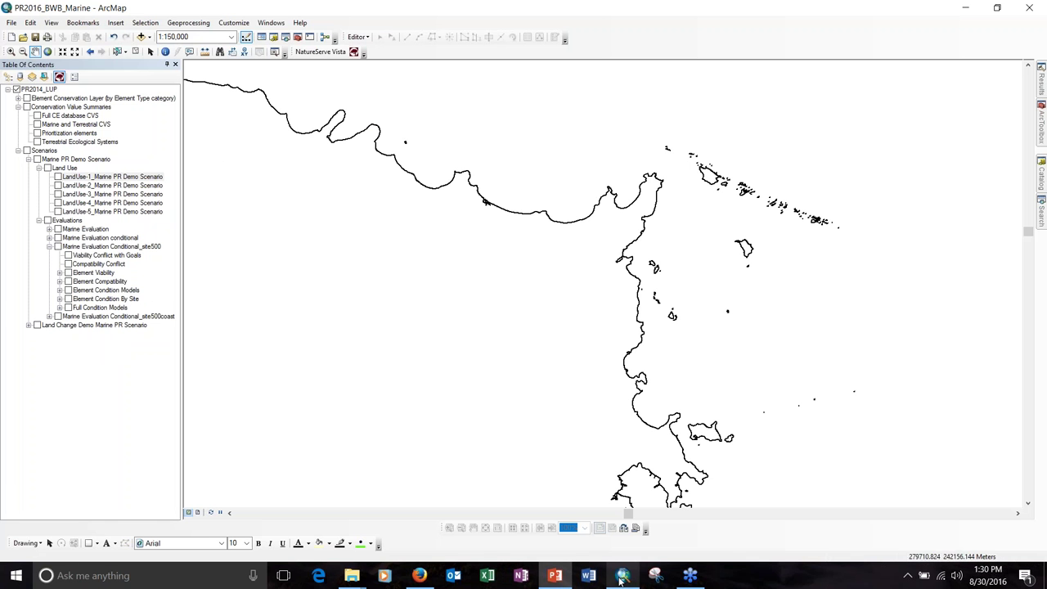
click(69, 256)
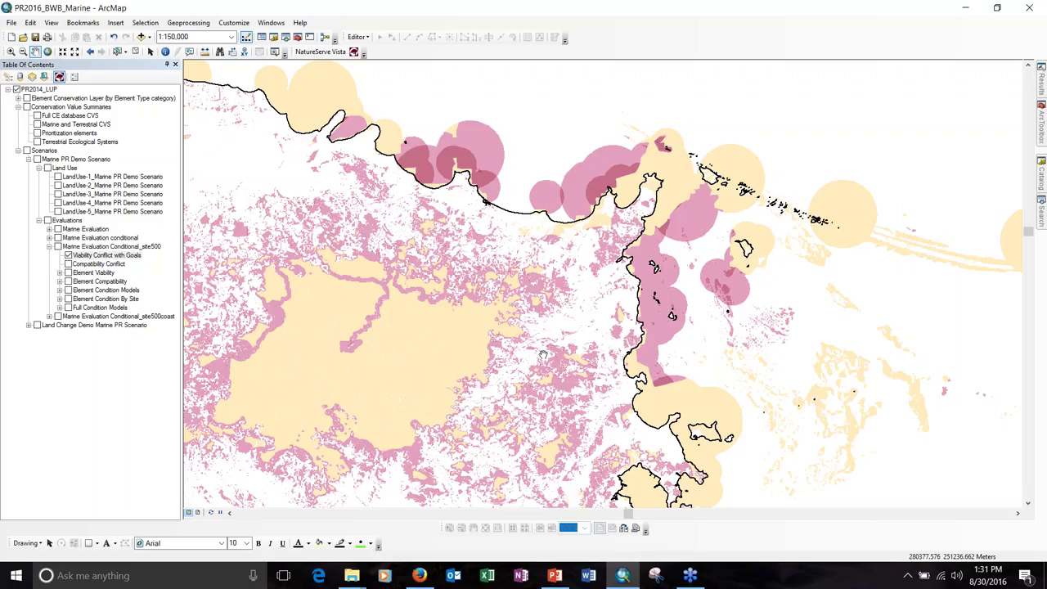
click(7, 76)
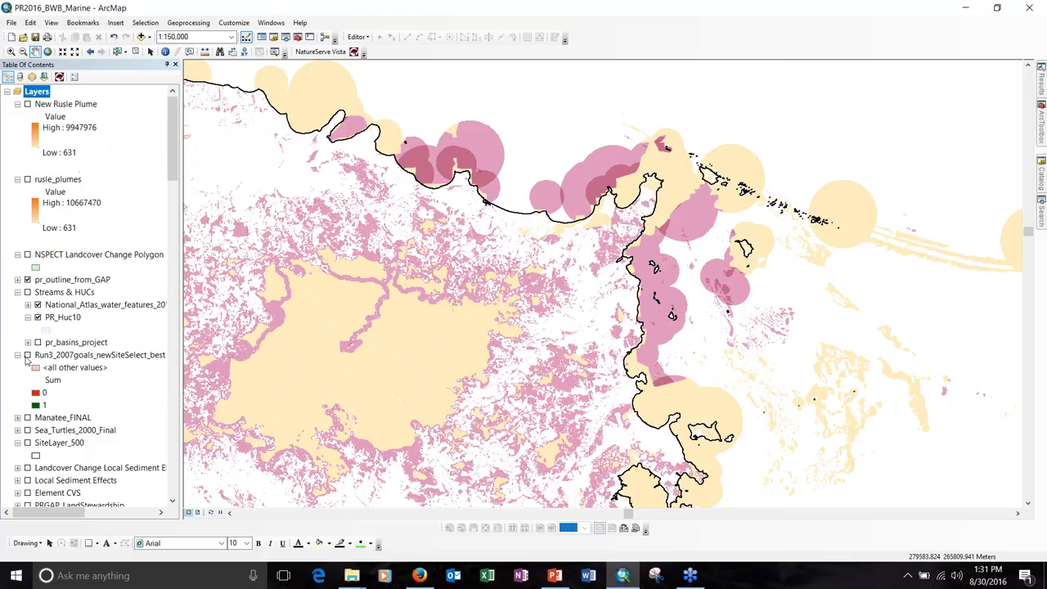
click(27, 355)
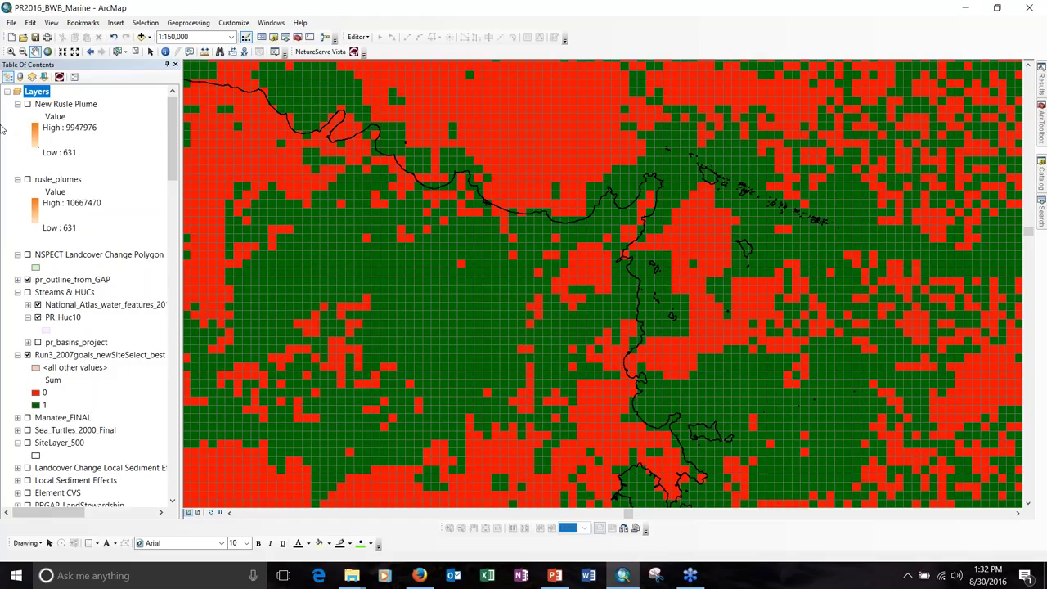
click(29, 355)
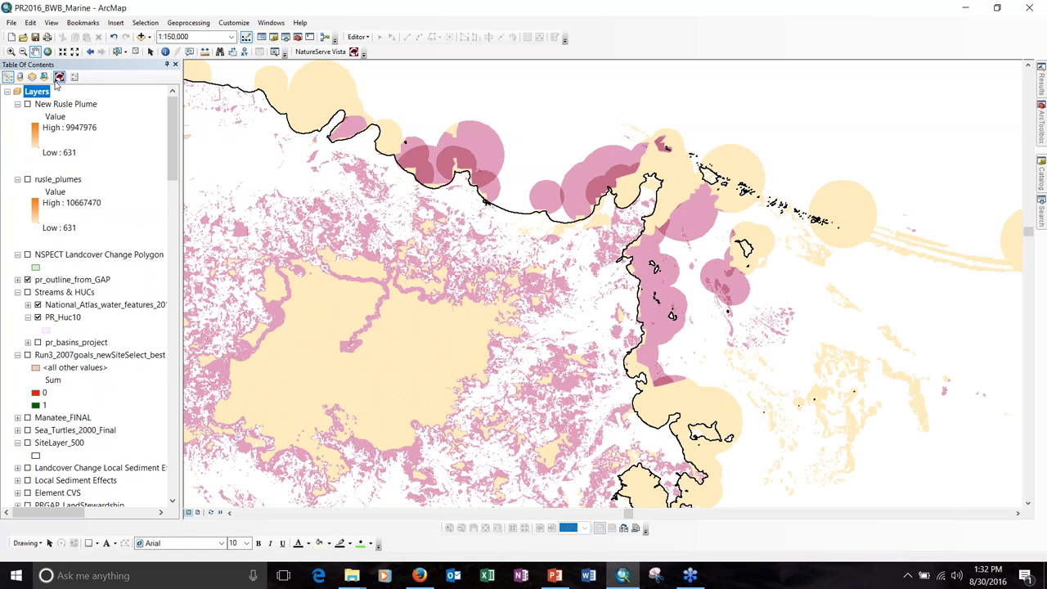
- Hide Viability Conflict with Goals, then briefly preview the Marine LCM and Terr ecosystems condition models
click(68, 255)
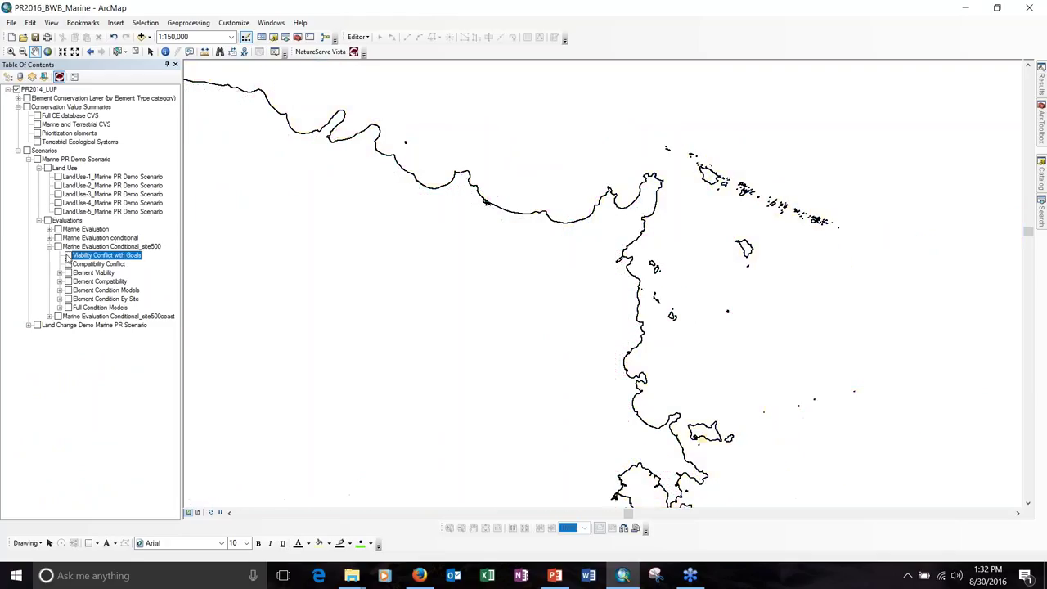
click(60, 307)
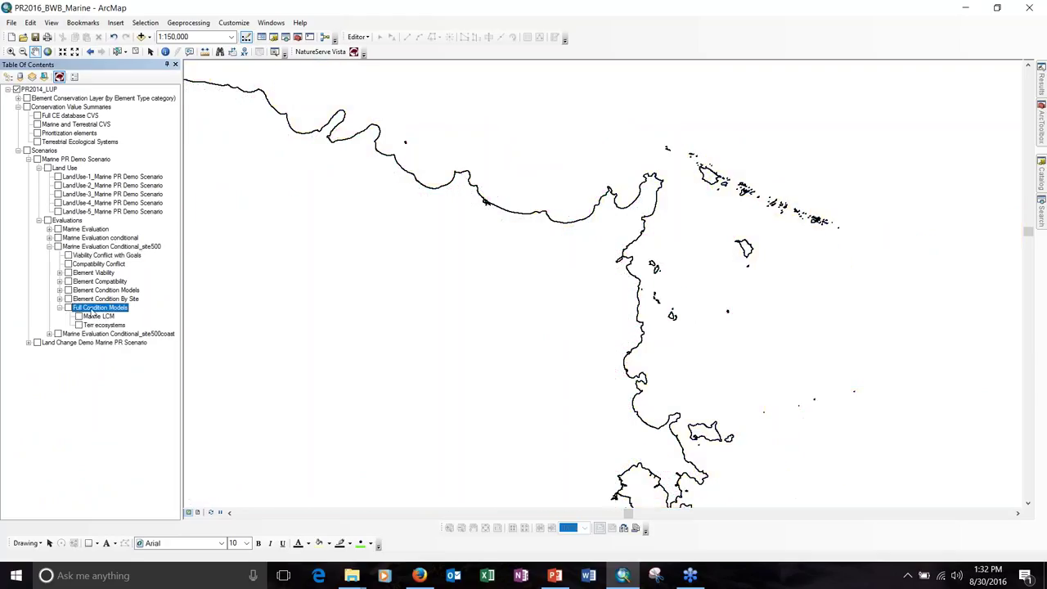
click(79, 317)
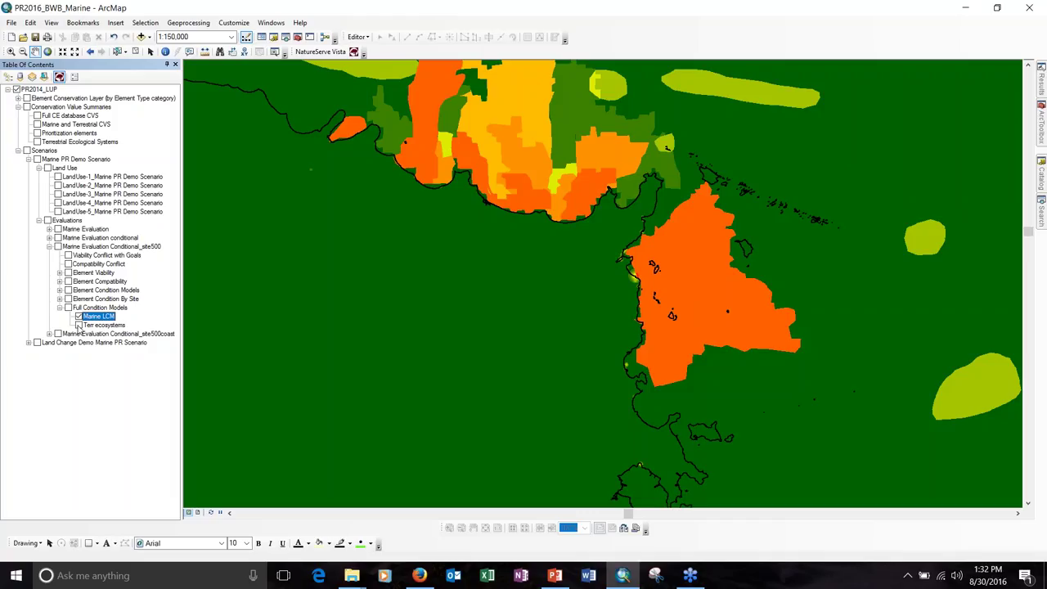
click(78, 316)
click(79, 326)
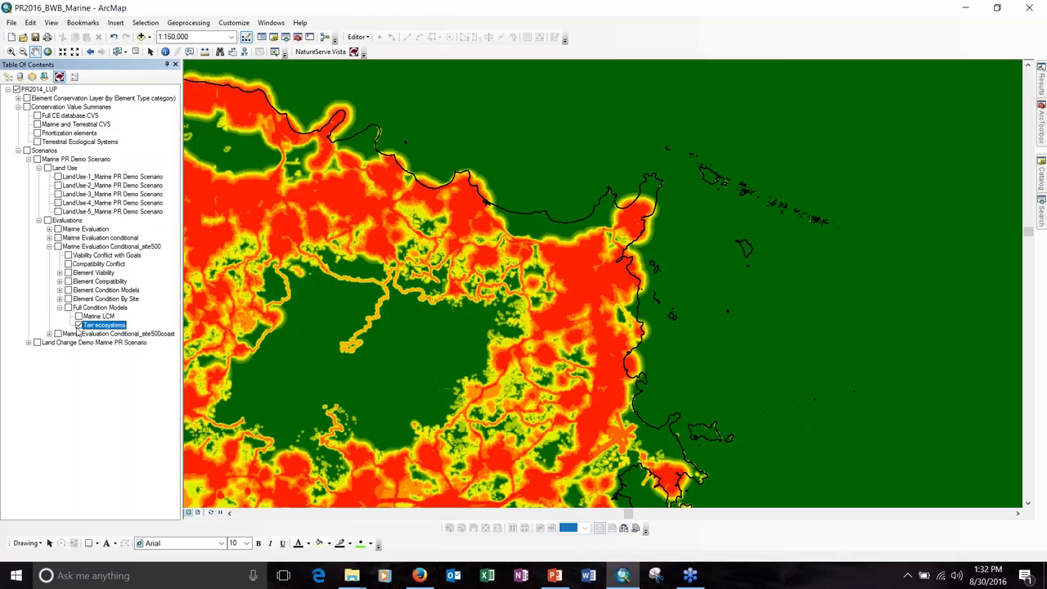
click(79, 325)
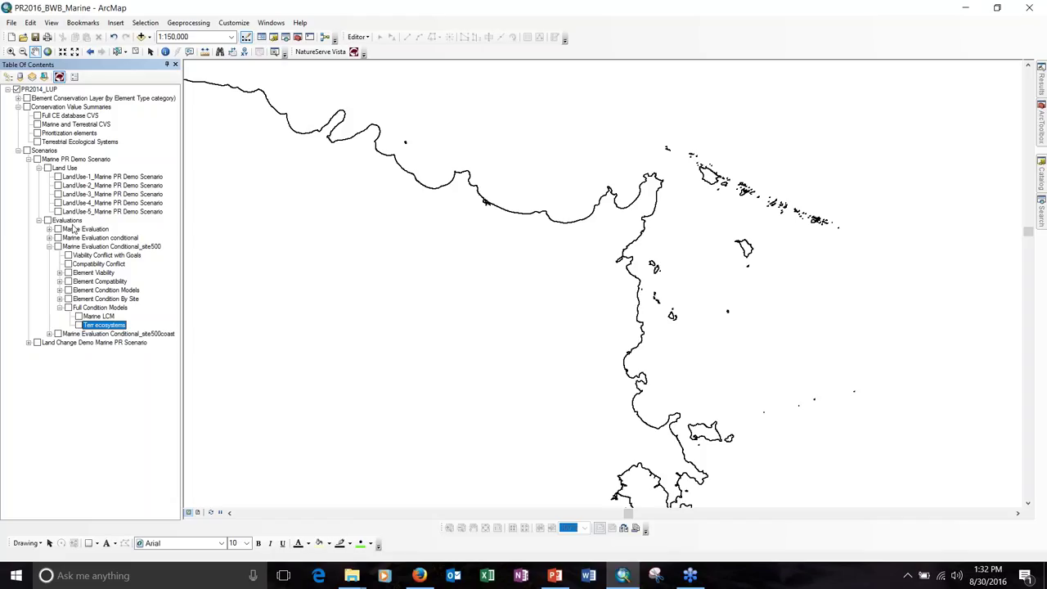
- Show Local Sediment Effects in drawing-order view and zoom to the north-east sediment streaks
click(9, 76)
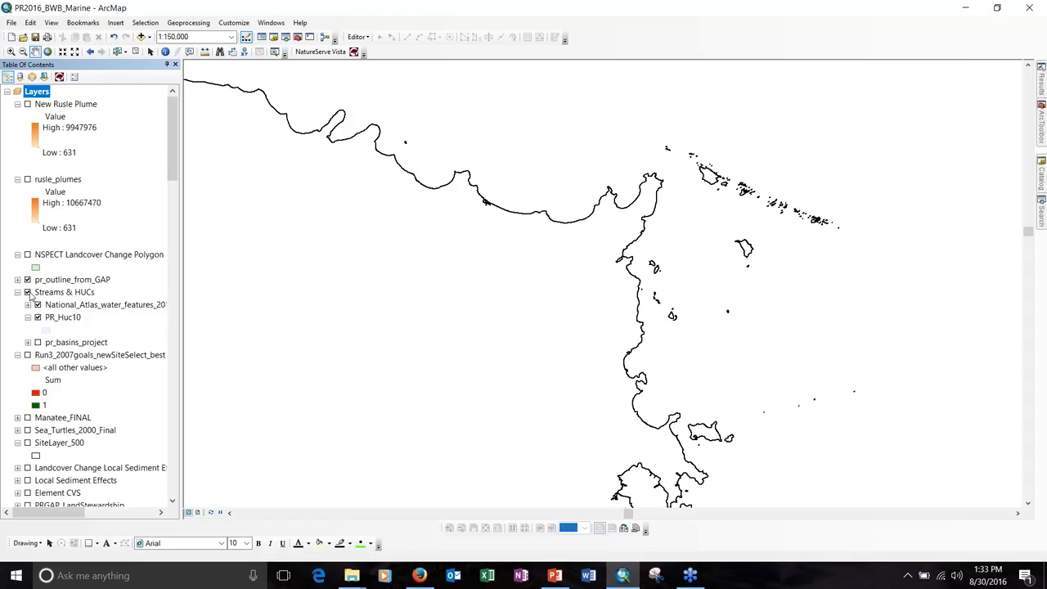
click(27, 480)
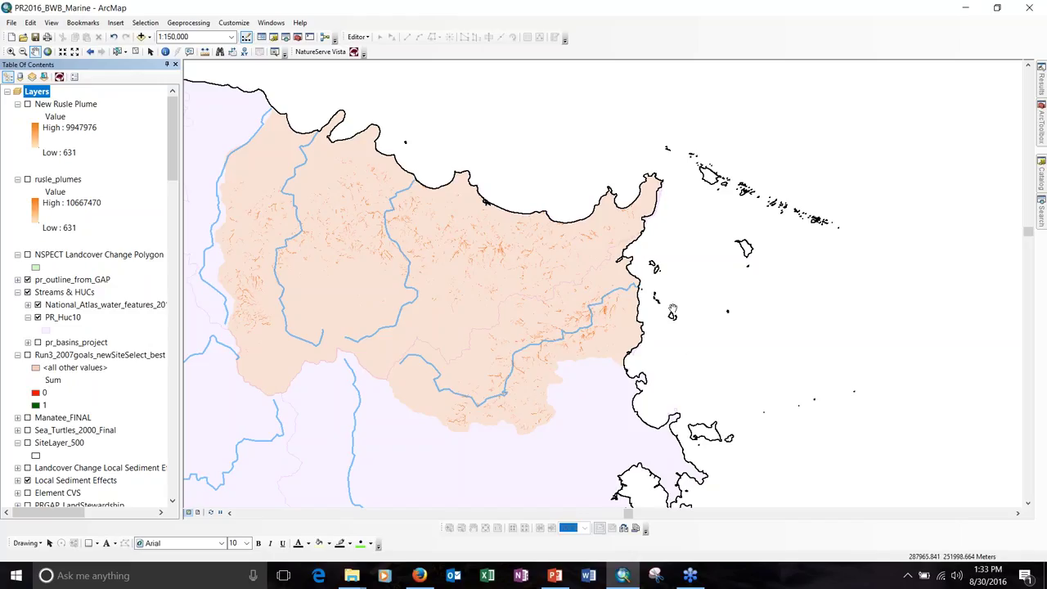
scroll(613, 299, down, 5)
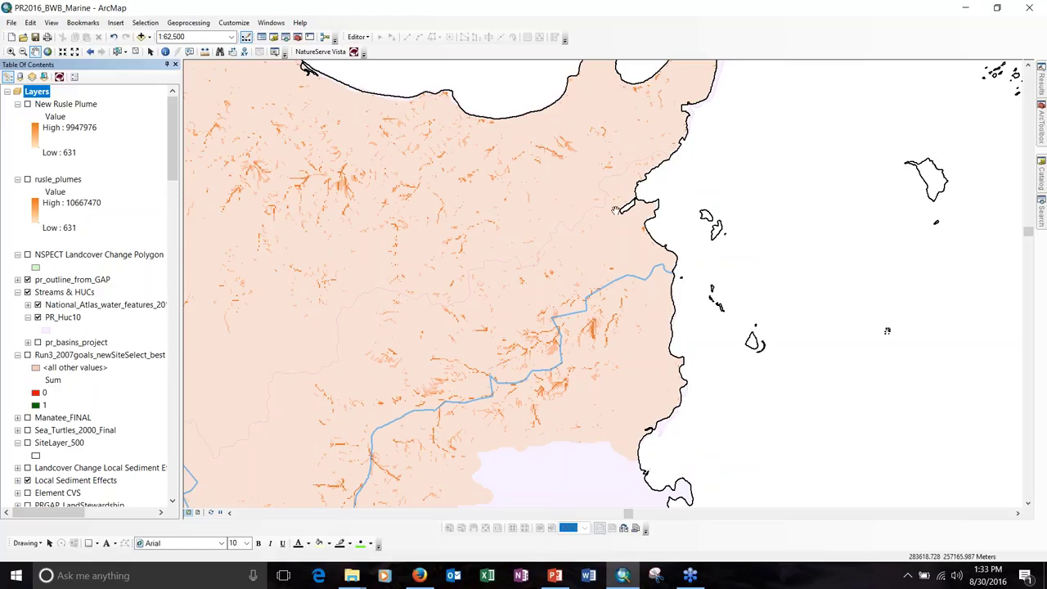
drag(595, 239, 544, 256)
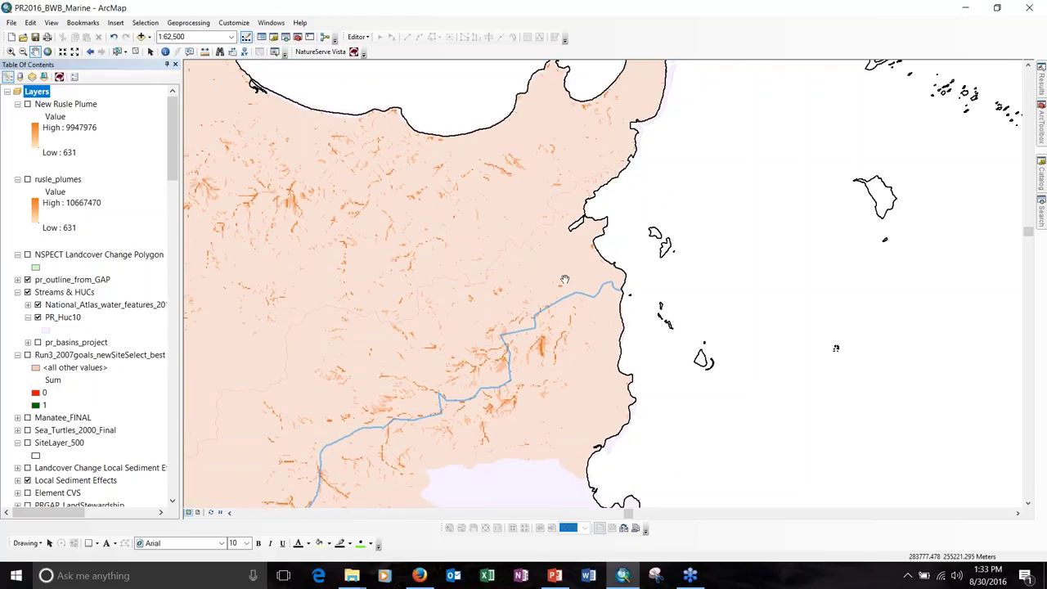
scroll(565, 280, up, 1)
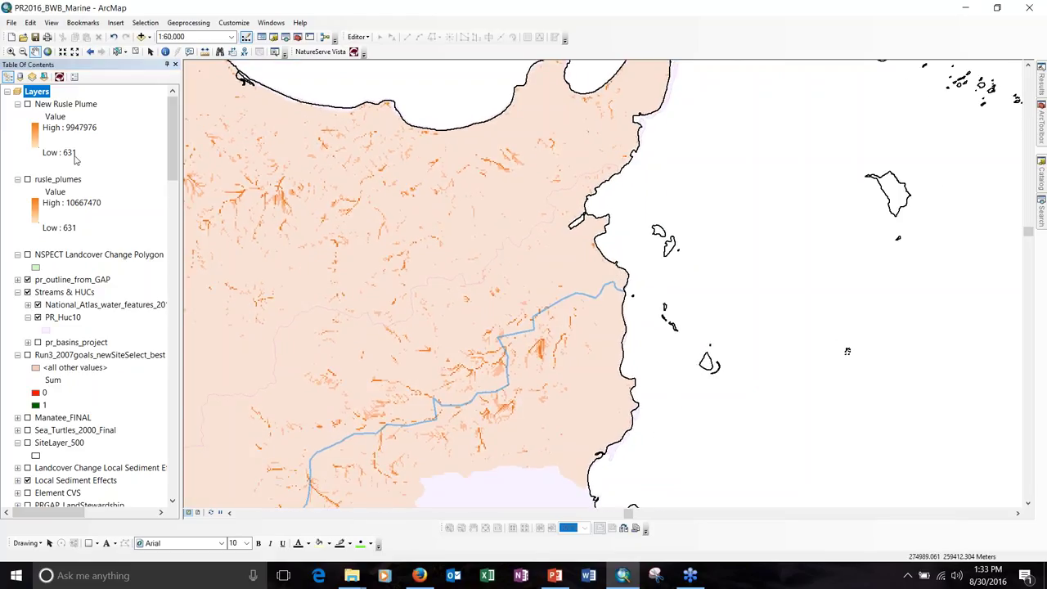
- Turn off Local Sediment Effects and display the site500 Manatee layer under Element Viability
click(59, 77)
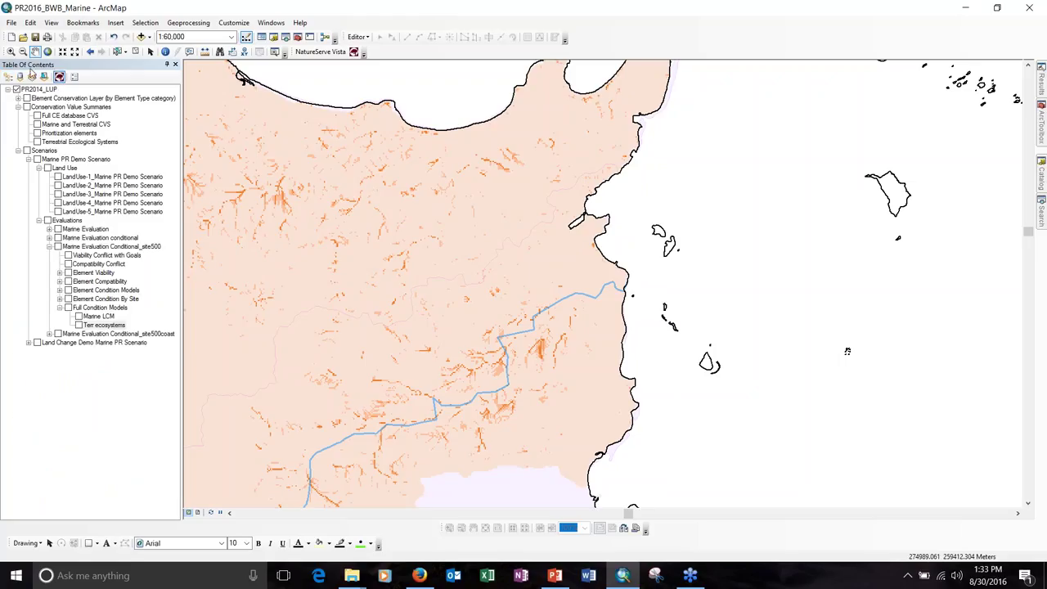
click(8, 77)
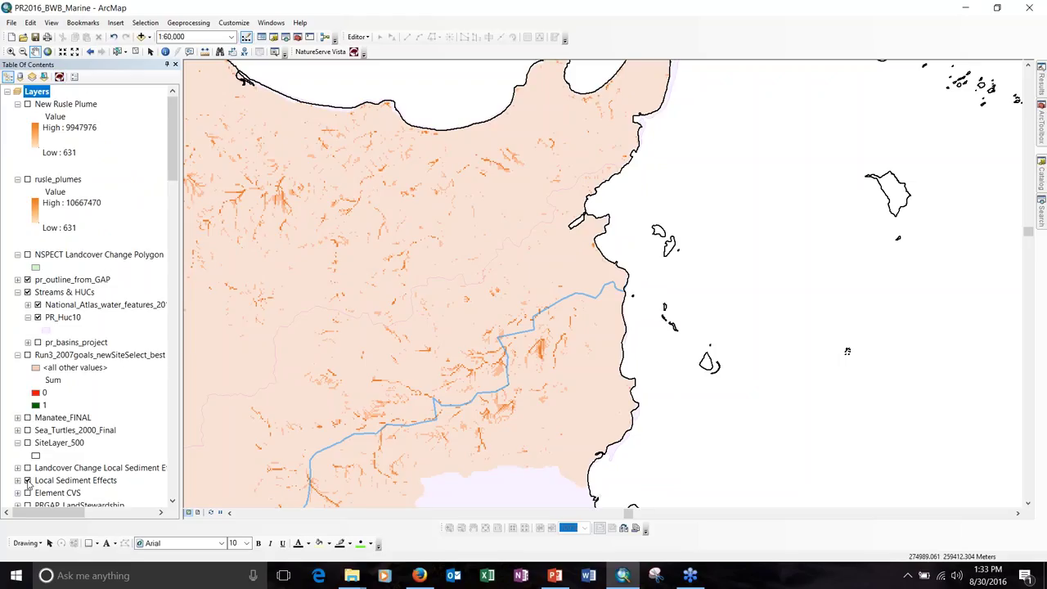
click(27, 480)
click(60, 77)
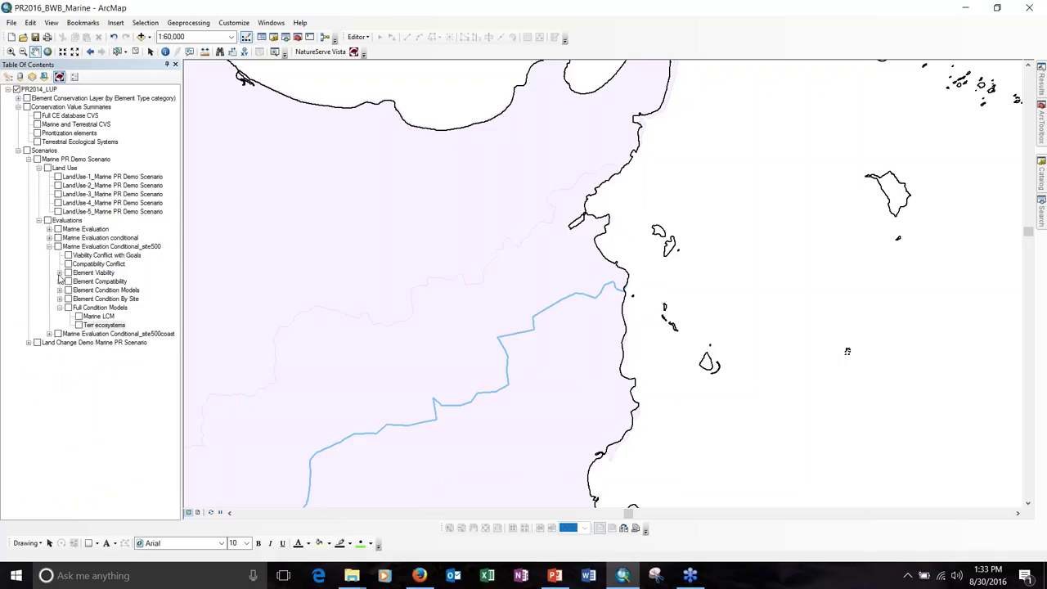
click(60, 273)
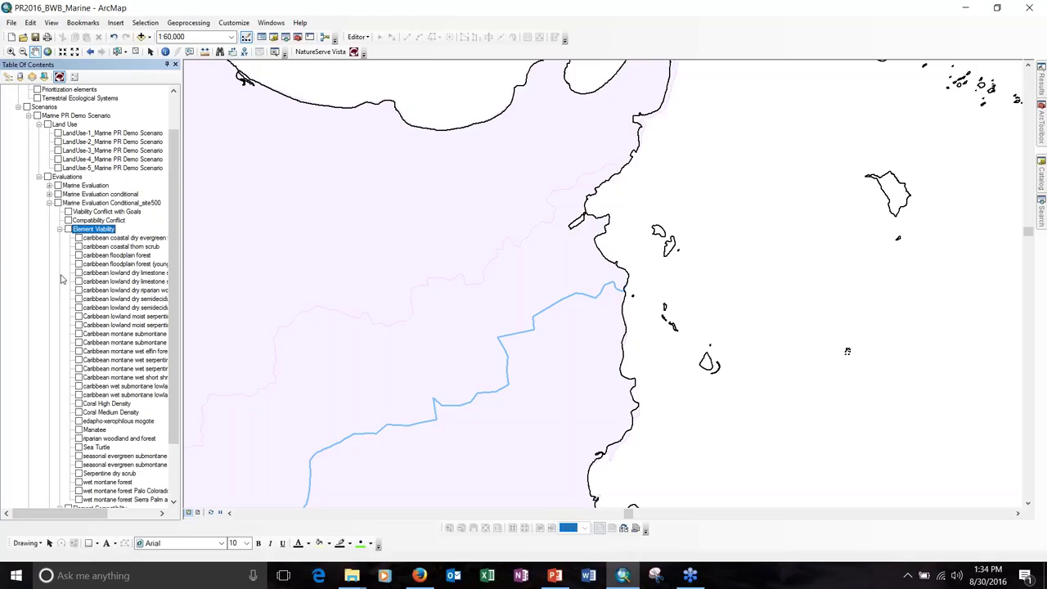
click(78, 430)
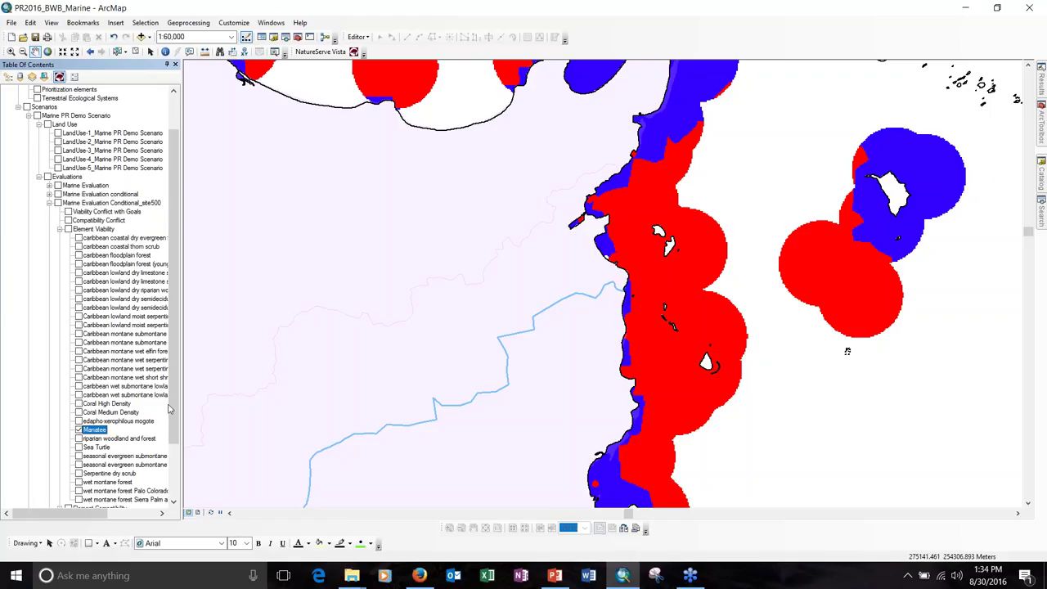
drag(176, 427, 181, 476)
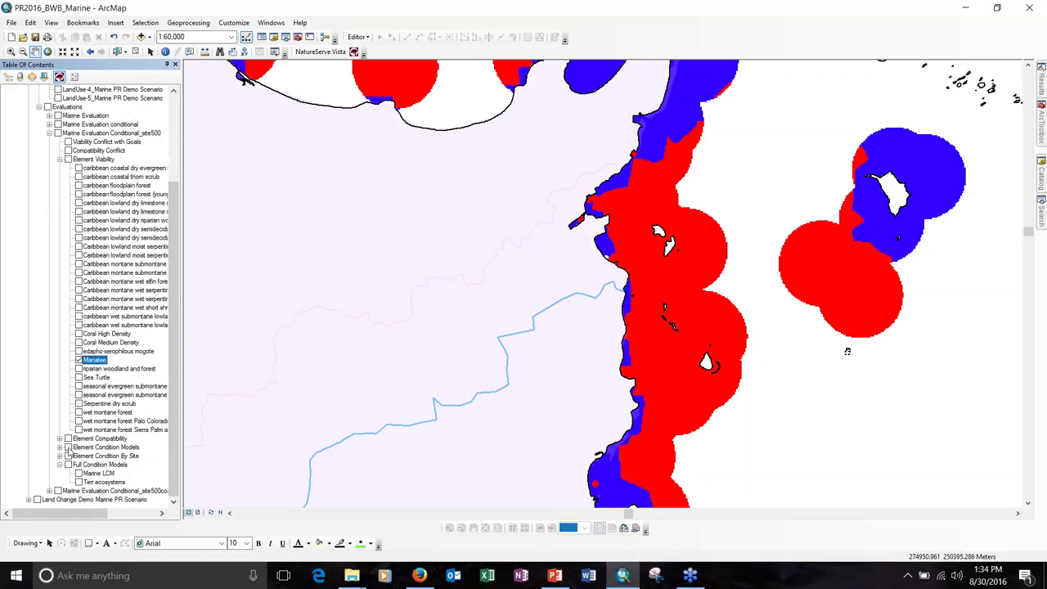
- Swap the Manatee viability layer for Manatee-Marine LCM and launch Site Explorer for site500
click(60, 449)
click(60, 449)
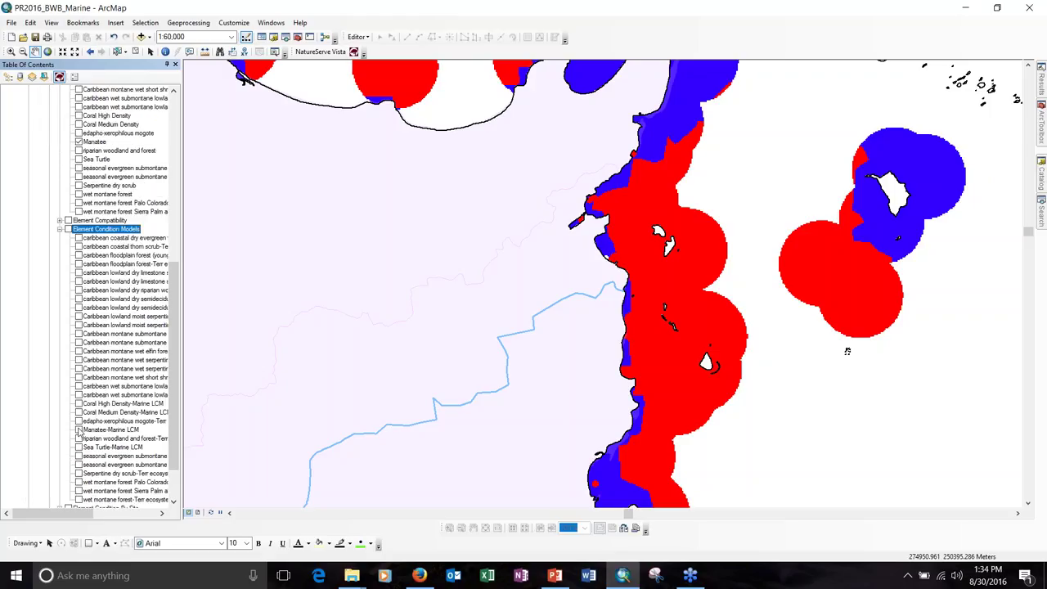
click(79, 430)
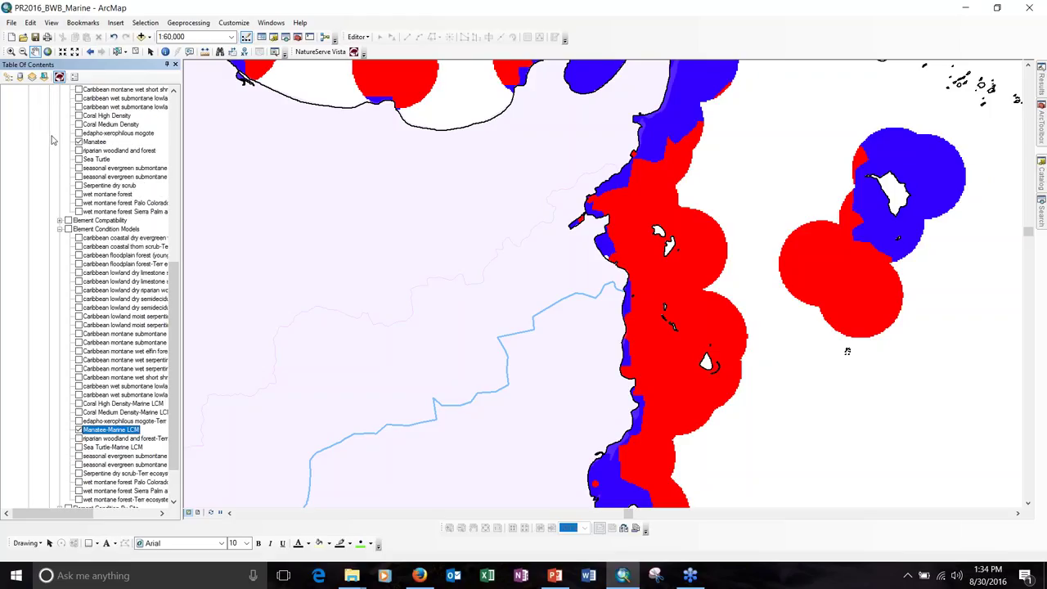
click(79, 142)
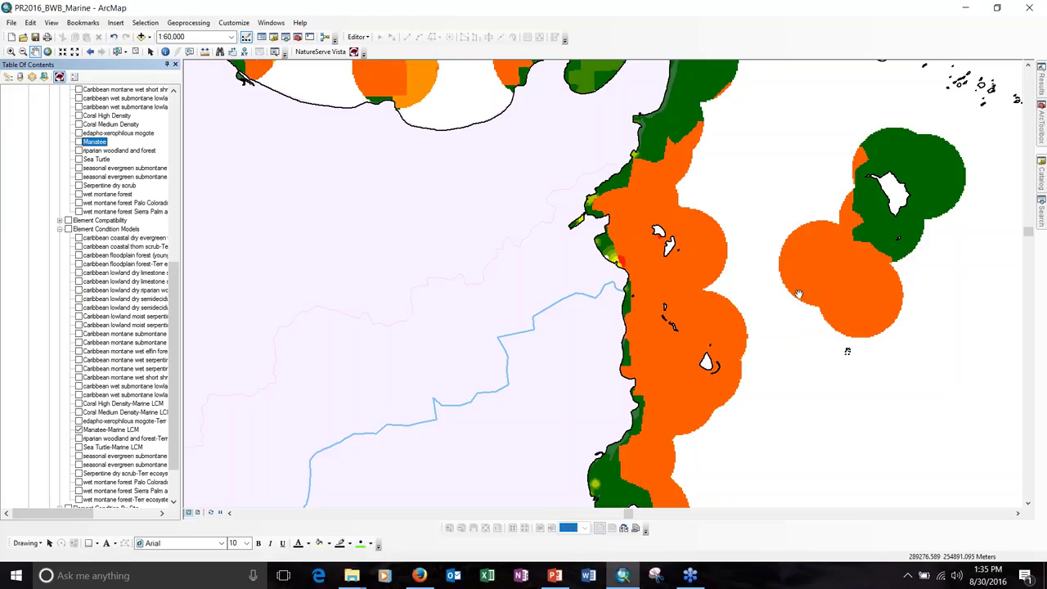
click(354, 52)
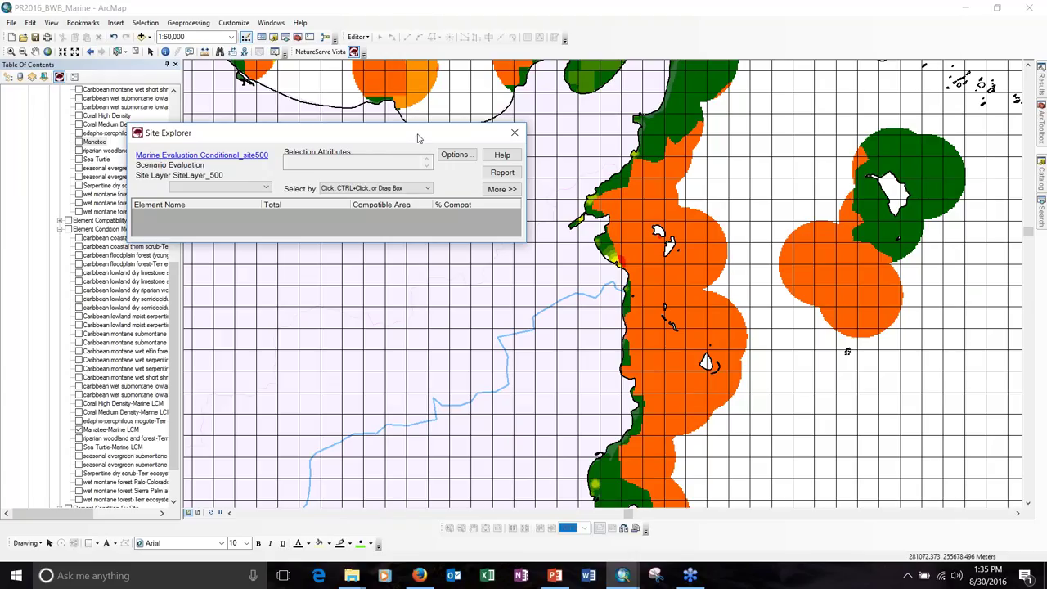
- Box-select five offshore grid sites, showing Coral Medium Density 86.4% and Manatee 91.5% compatible
drag(417, 138, 495, 146)
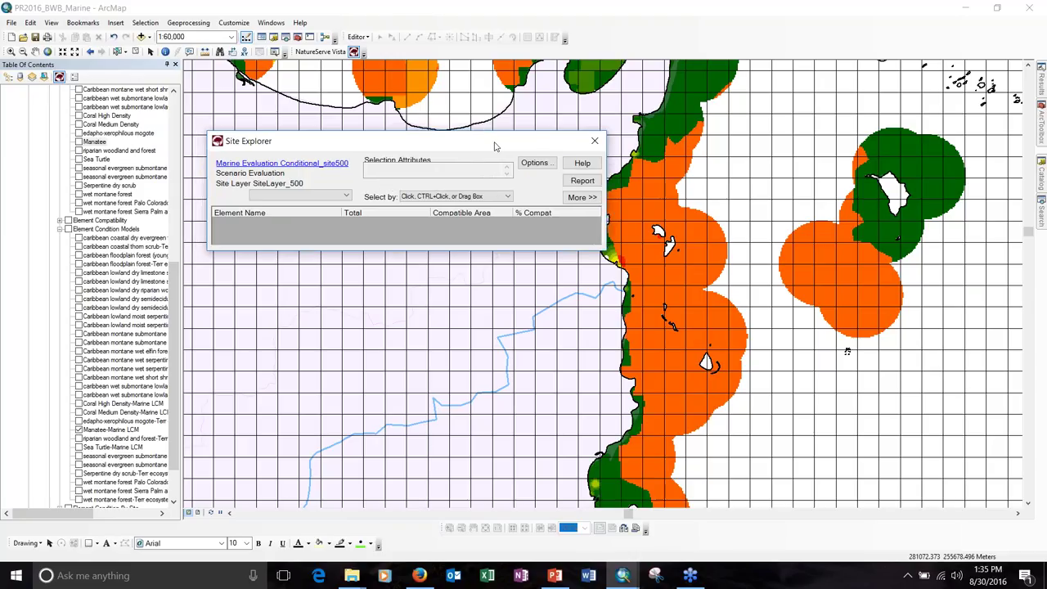
drag(495, 146, 451, 121)
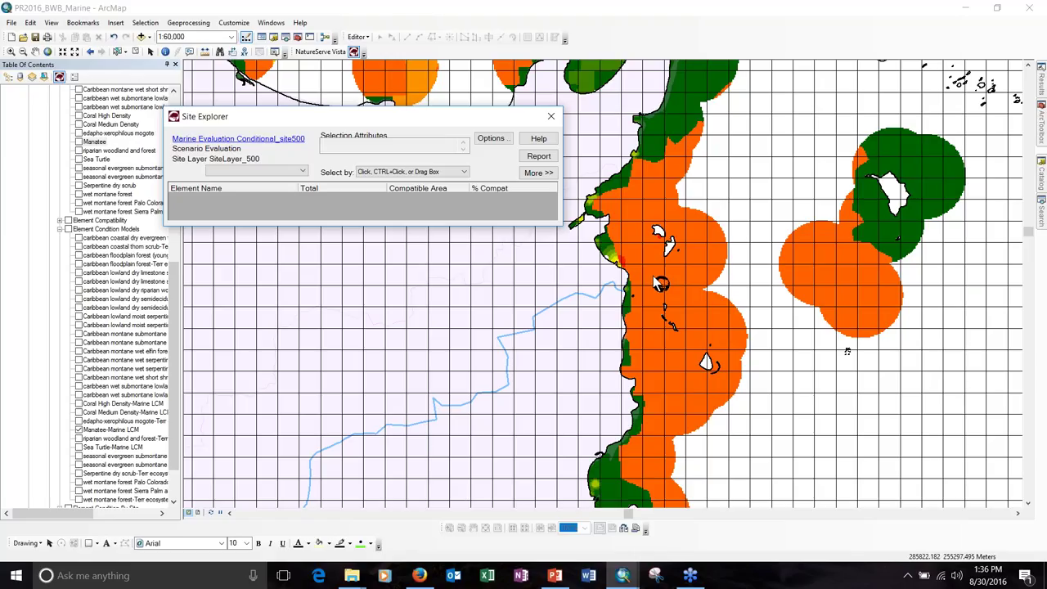
drag(656, 277, 682, 301)
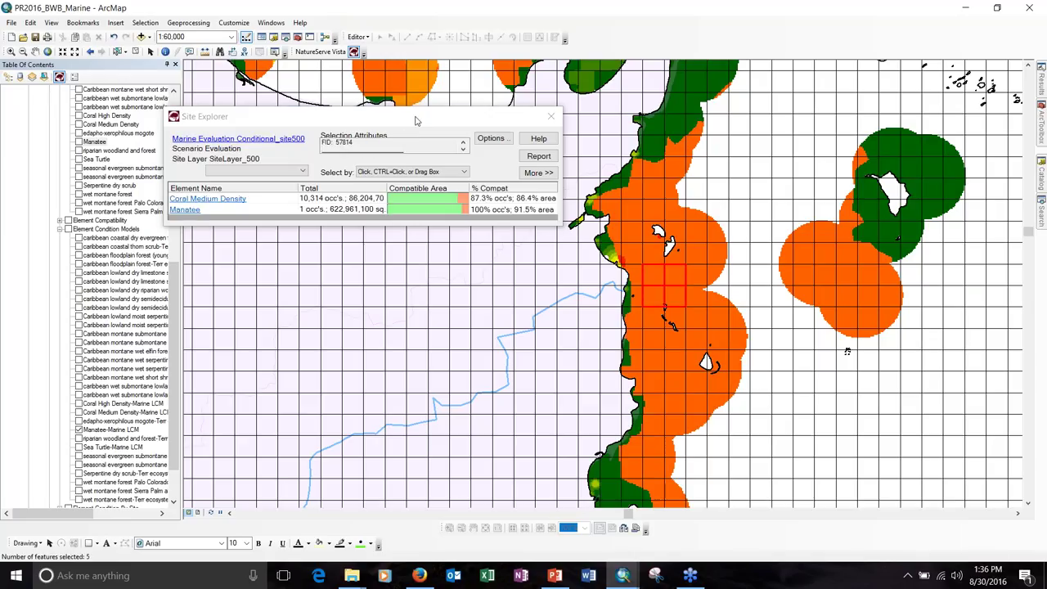
drag(415, 120, 388, 105)
drag(535, 209, 609, 311)
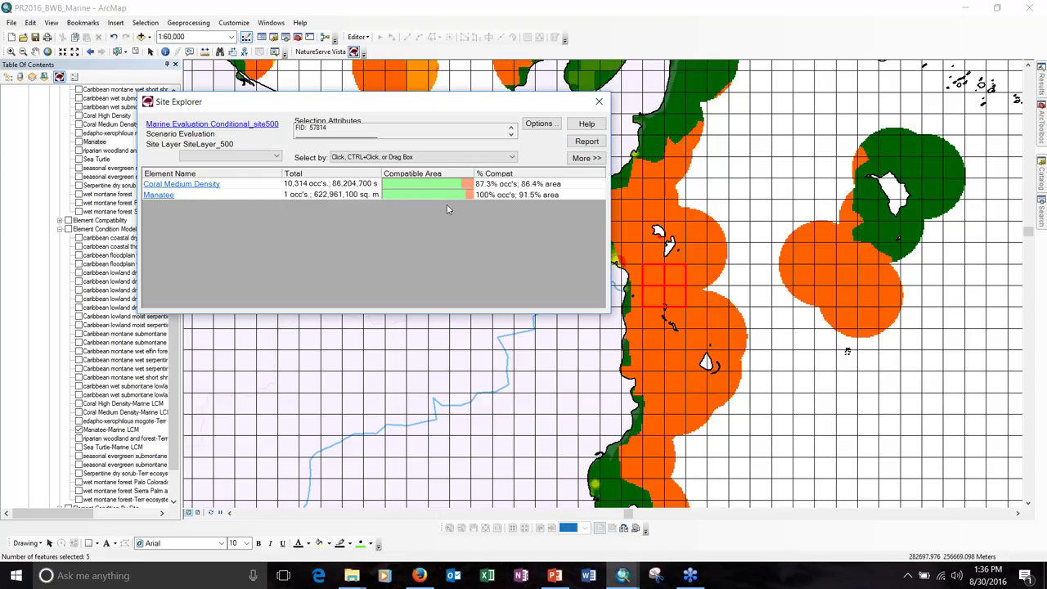
mouse_move(443, 199)
- Expand the Combined composition to show rusle_plumes SS and nitro_plume N, both Very High at 980100 sq. meters
click(585, 159)
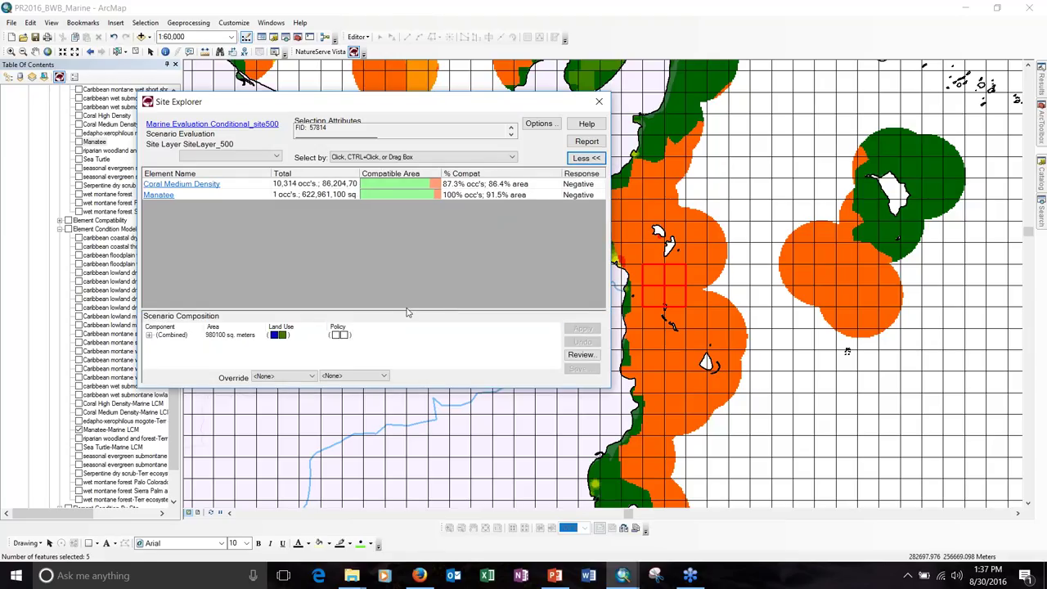
drag(407, 312, 406, 267)
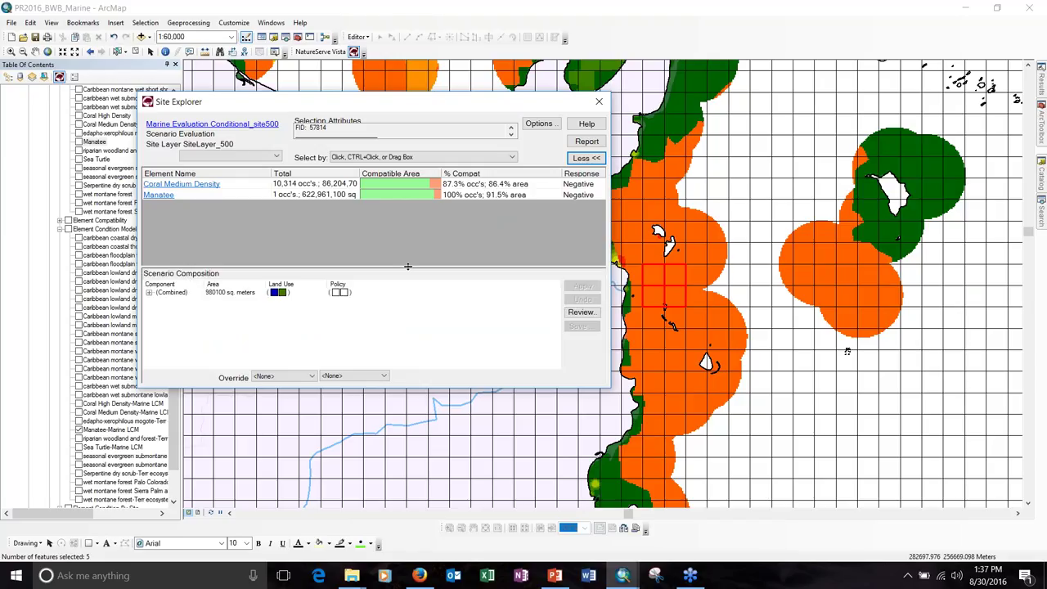
click(149, 293)
click(187, 302)
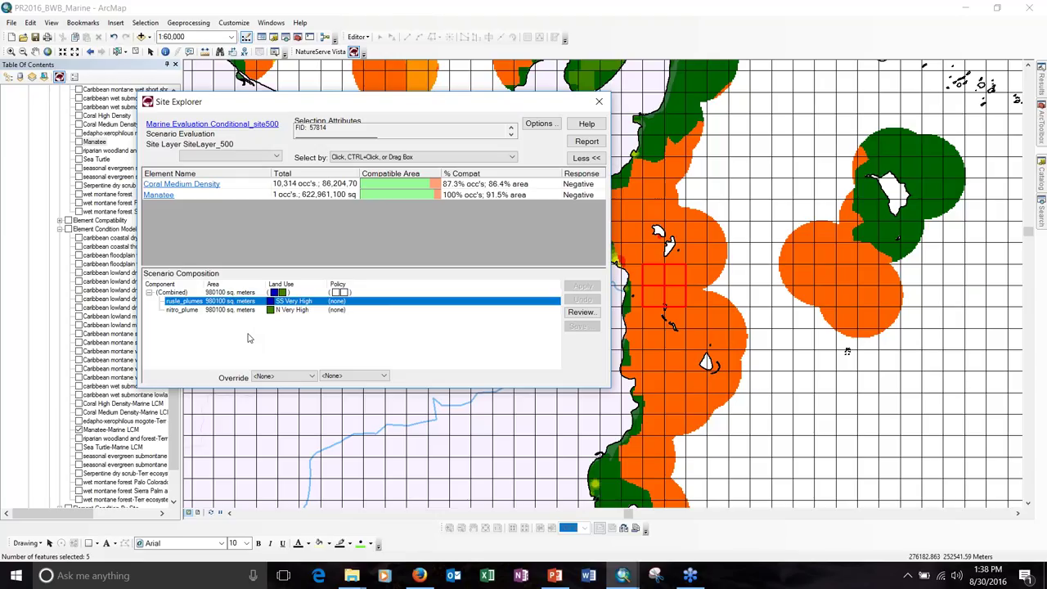
- Move Site Explorer aside and bring back the layer list in the Table of Contents
mouse_move(409, 191)
drag(553, 103, 922, 112)
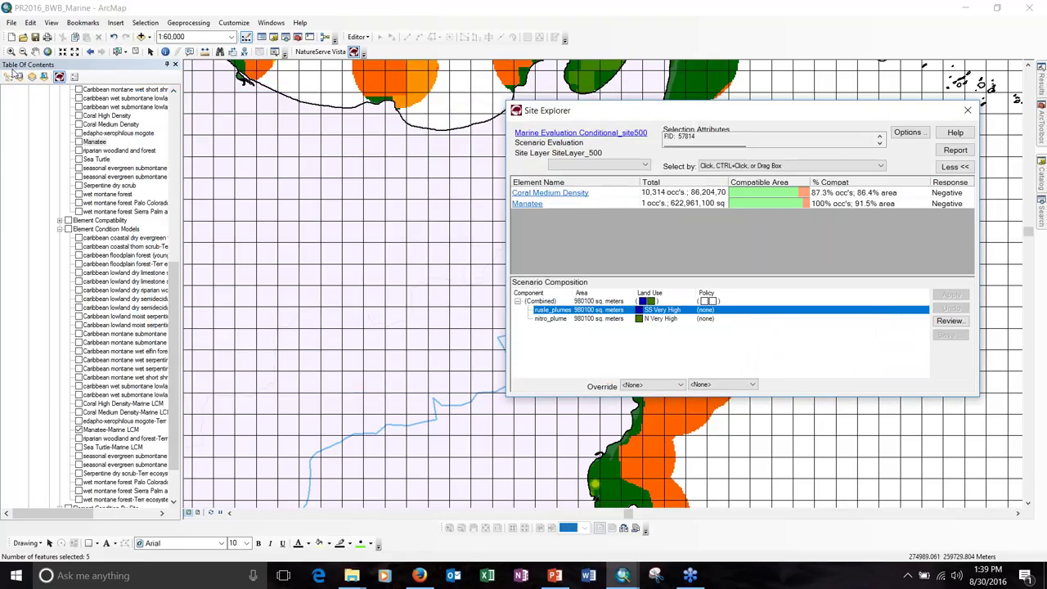
mouse_move(689, 108)
mouse_down()
mouse_move(765, 59)
mouse_move(744, 53)
mouse_up()
click(8, 76)
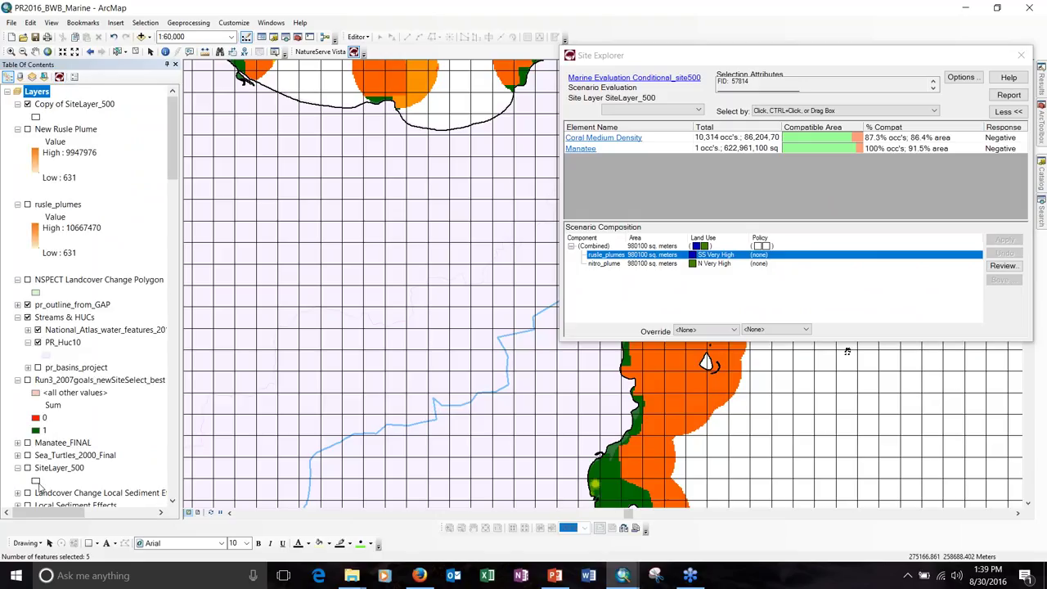
scroll(37, 484, down, 1)
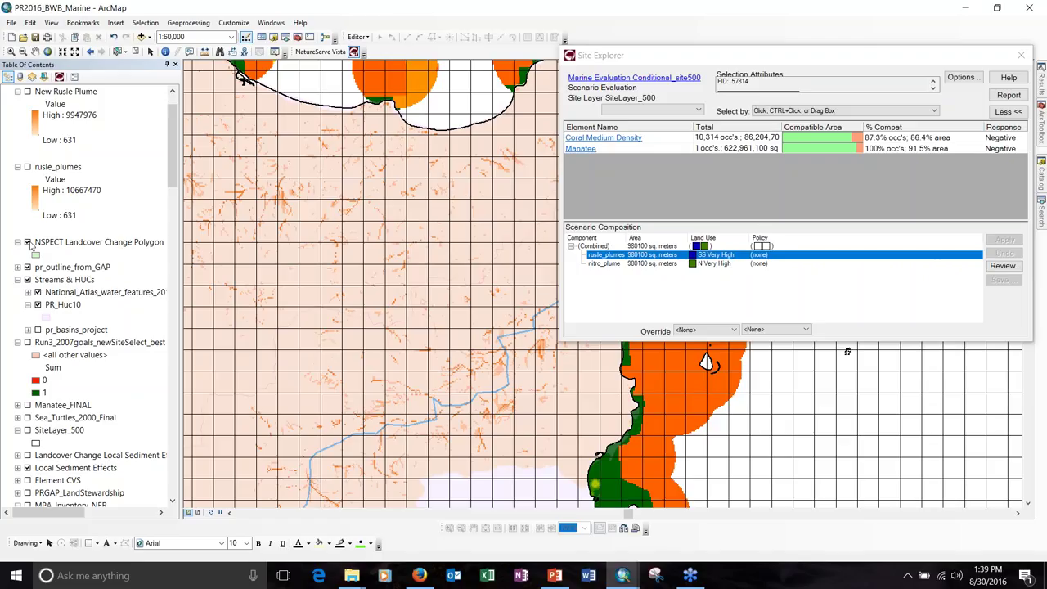
- Uncheck NSPECT Landcover Change Polygon, then box-select a block of inland site cells
mouse_move(839, 57)
mouse_down()
mouse_move(296, 56)
mouse_move(348, 58)
mouse_move(326, 50)
mouse_up()
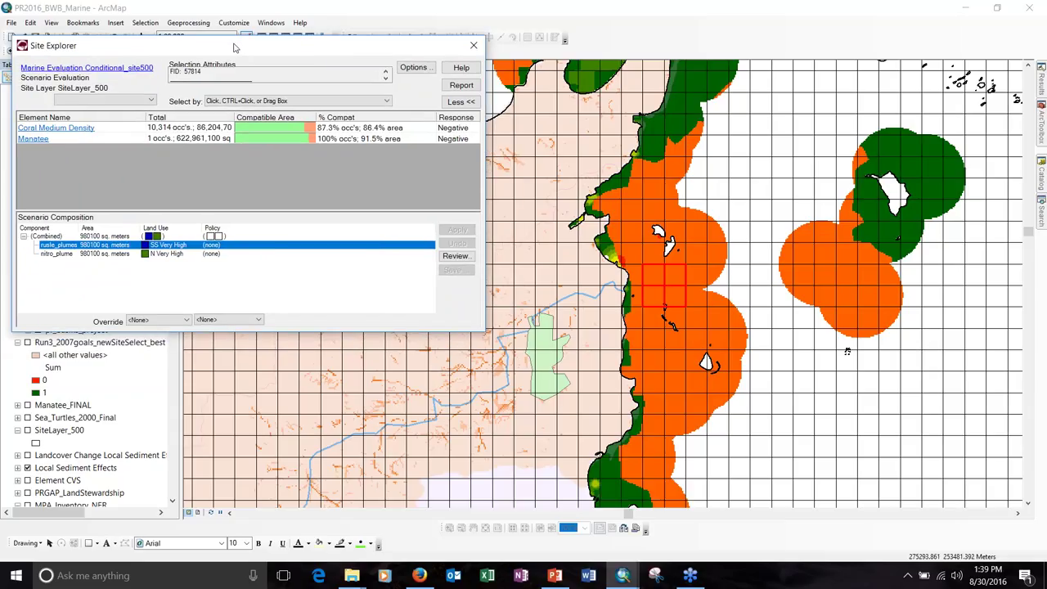
drag(234, 47, 307, 30)
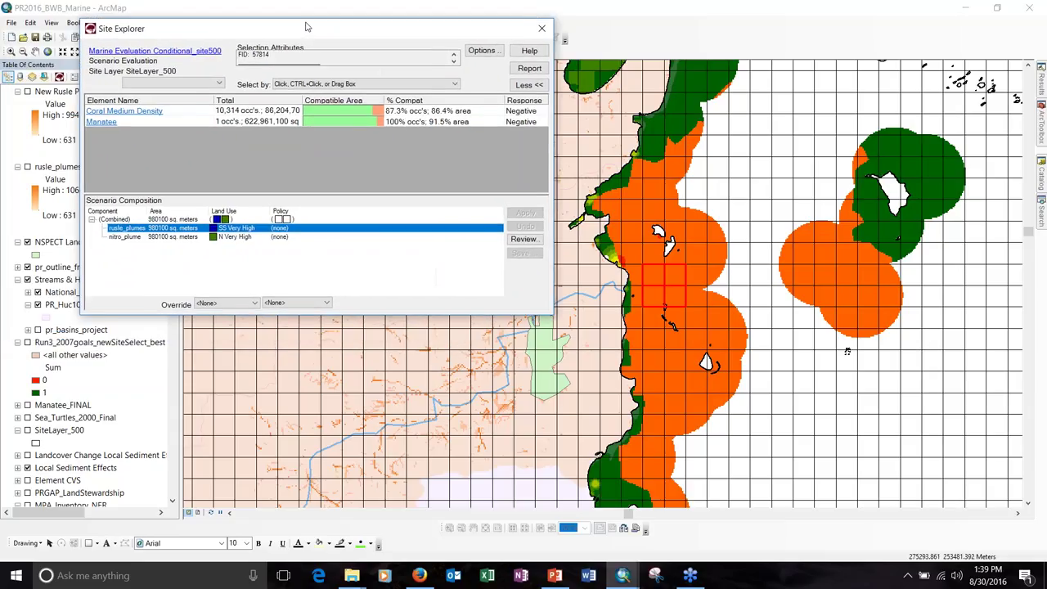
click(27, 243)
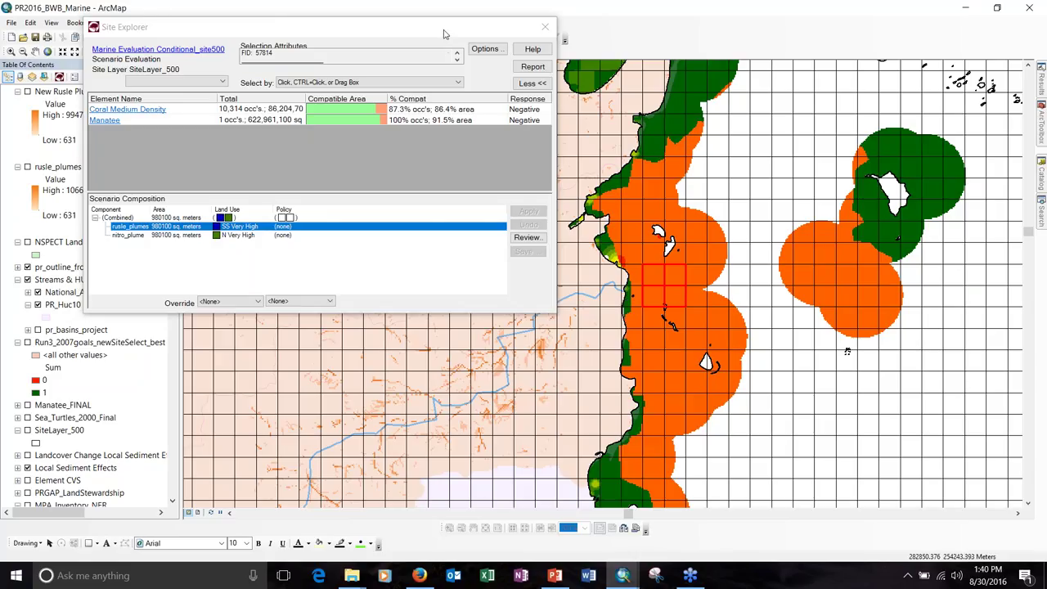
drag(444, 34, 383, 27)
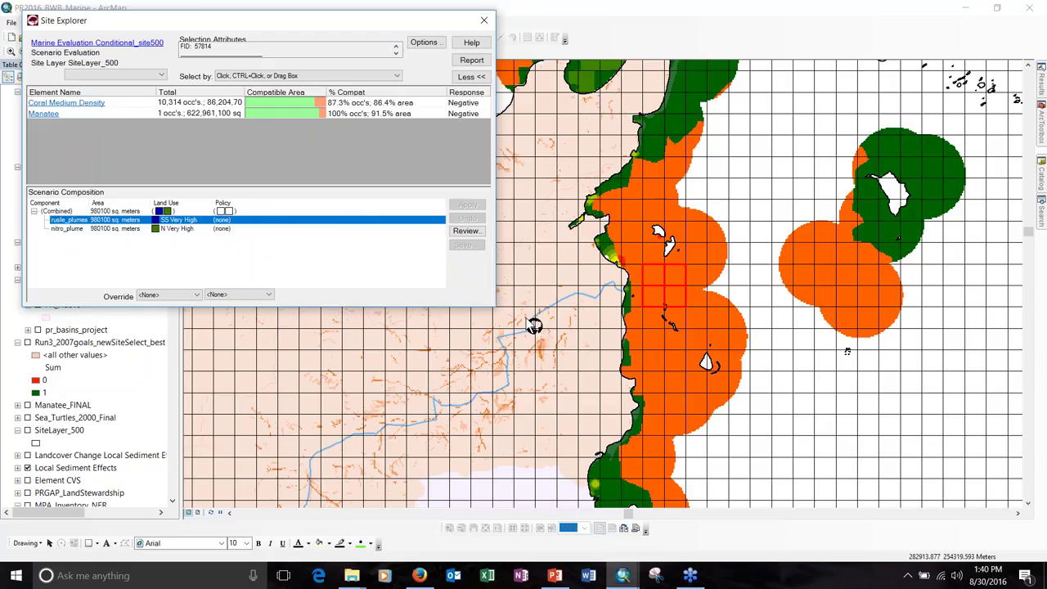
drag(528, 319, 578, 371)
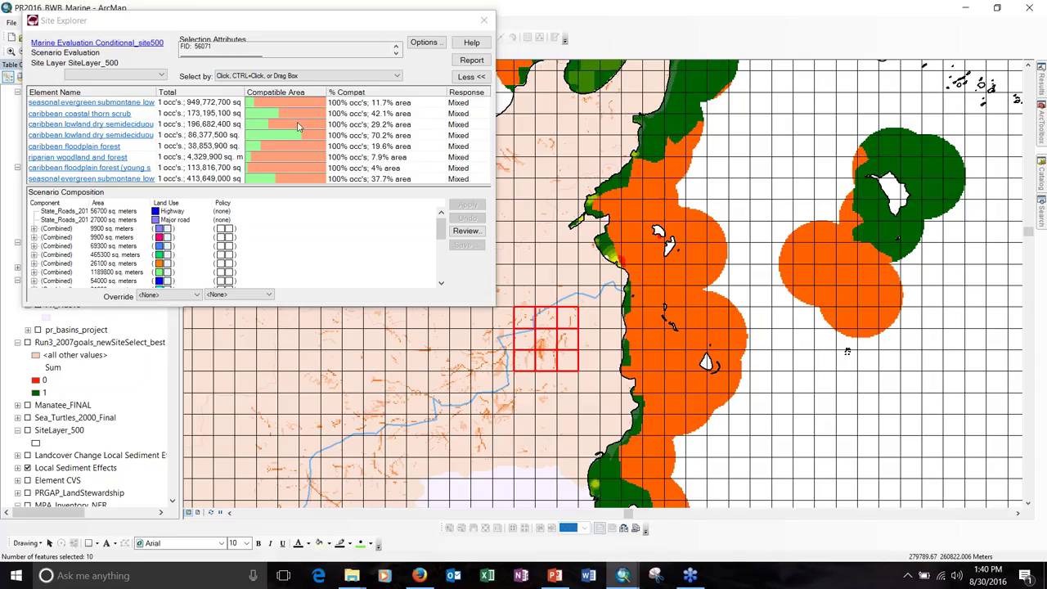
- Review land site ecosystem compatibility, from riparian woodland at 7.9% to caribbean lowland dry semideciduous at 70.2%
mouse_move(266, 103)
- Expand a 900 sq. meter Combined row into Agriculture and Local Sediment, showing Negative element responses
scroll(139, 234, down, 1)
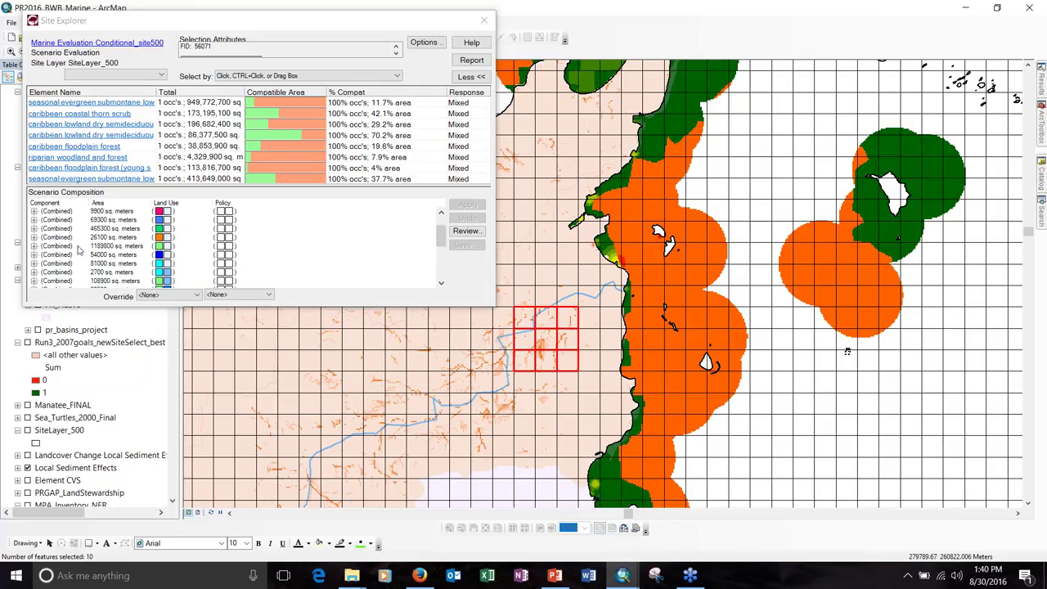
scroll(81, 251, down, 2)
scroll(81, 256, down, 3)
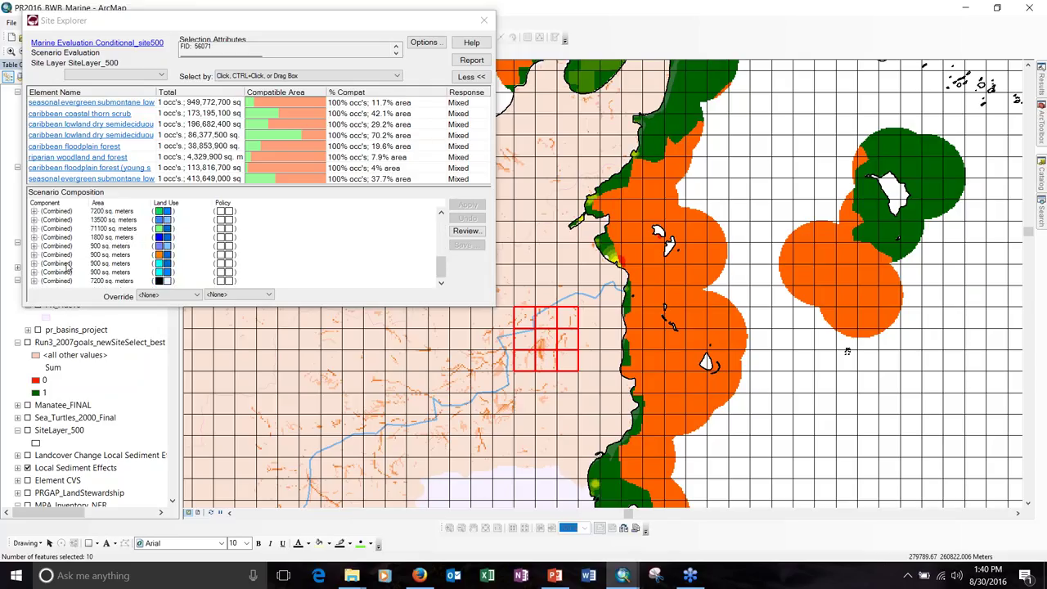
click(35, 272)
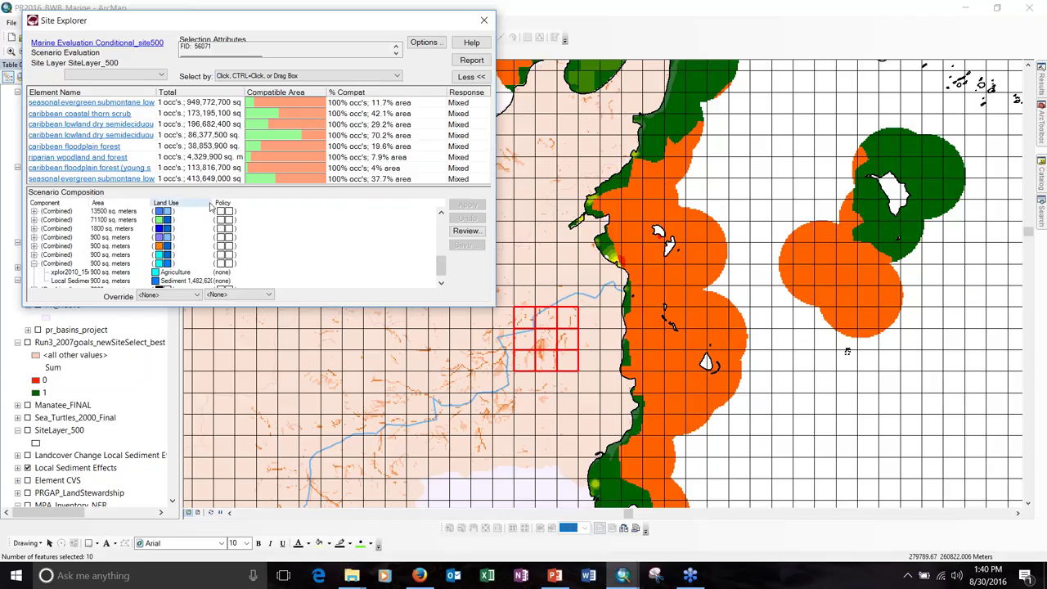
drag(214, 205, 246, 207)
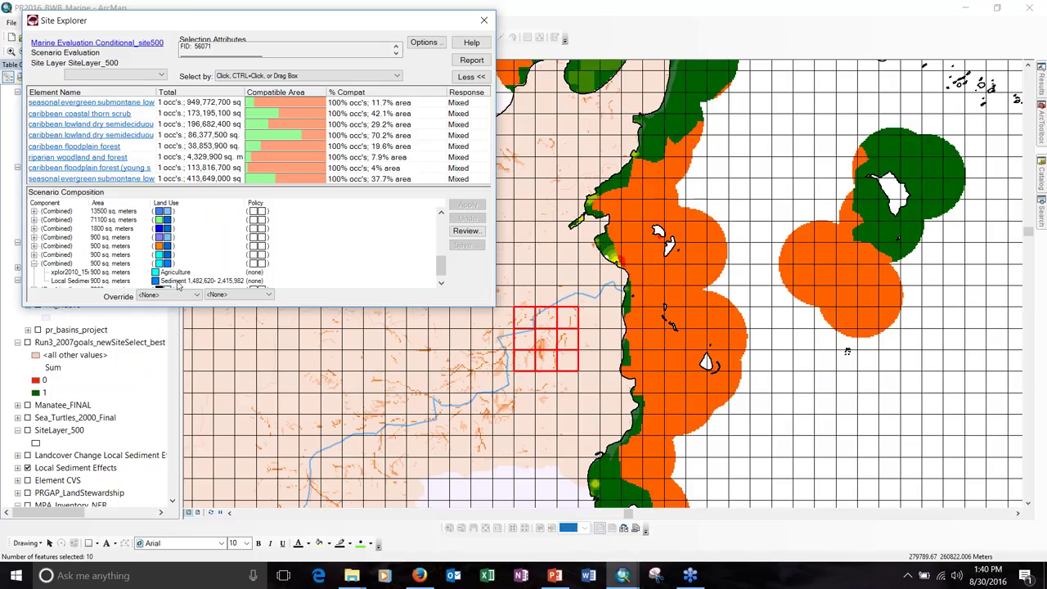
click(182, 283)
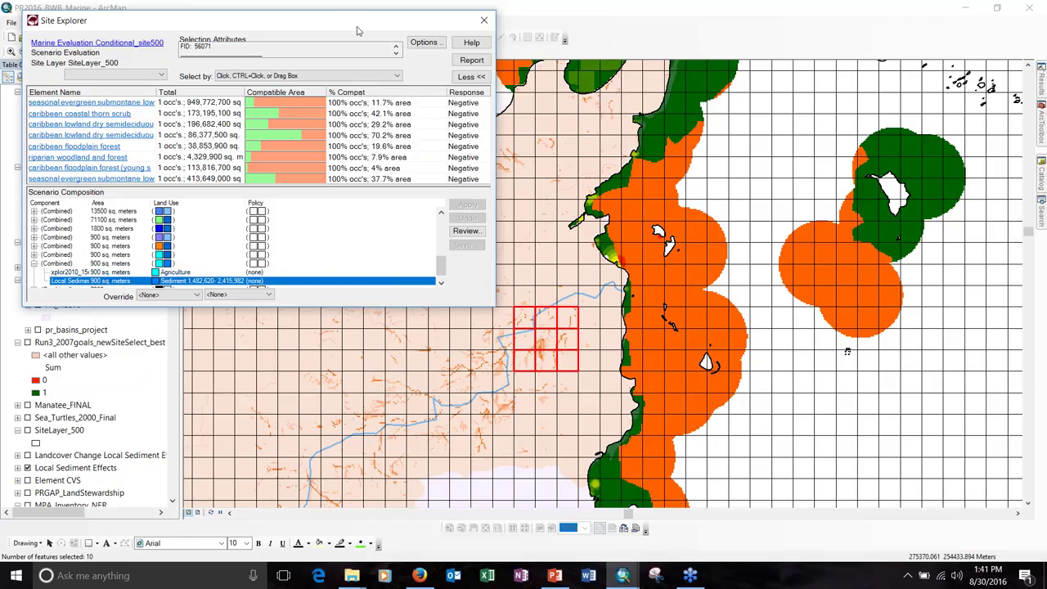
- Move Site Explorer off the land sites, show NSPECT Landcover Change Polygon, then close Site Explorer
drag(358, 29, 641, 24)
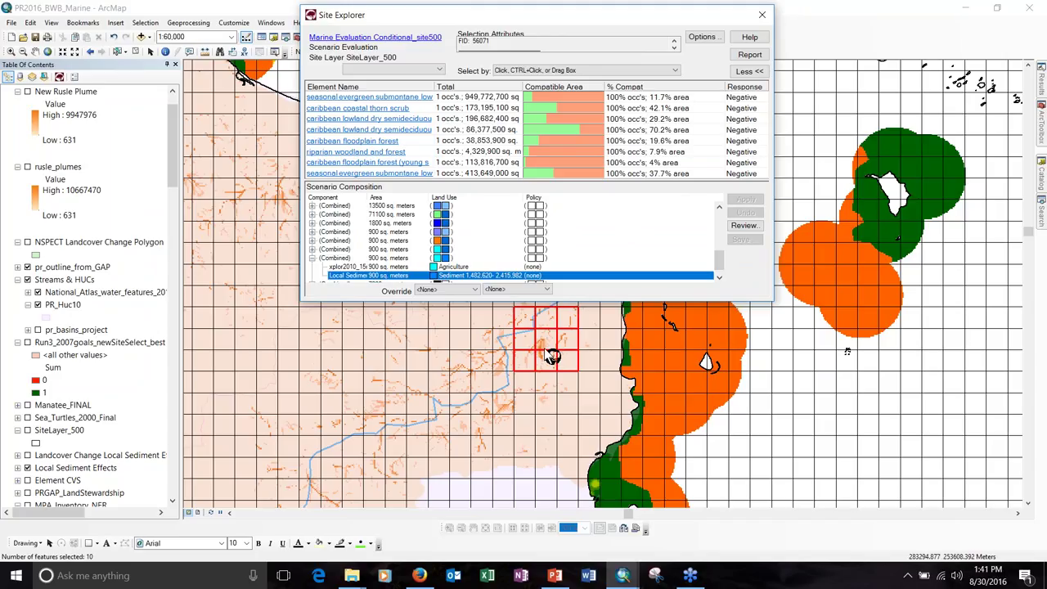
click(27, 242)
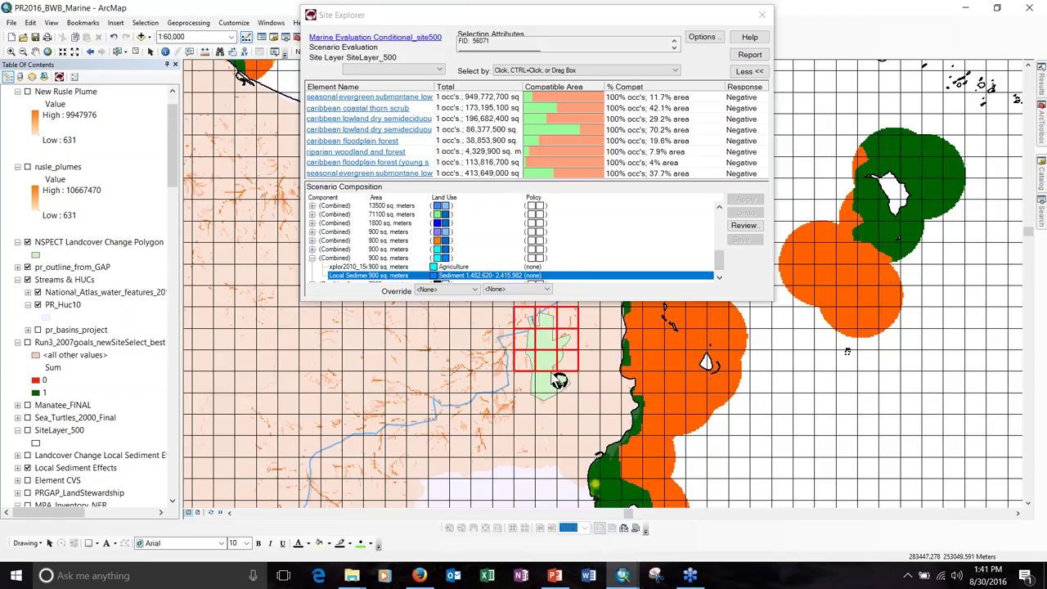
click(765, 14)
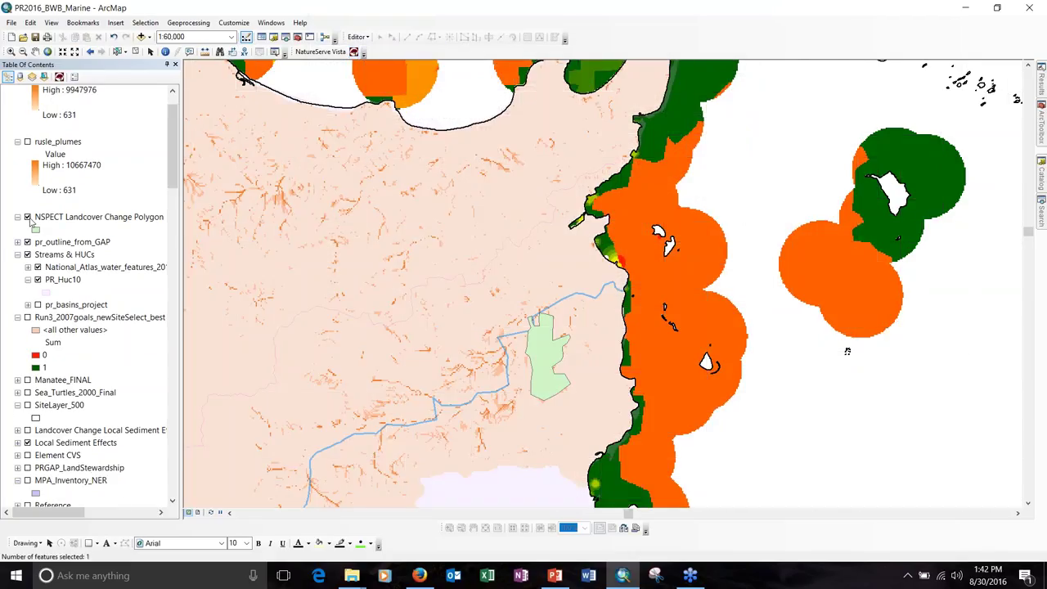
- Turn off the NSPECT Landcover Change Polygon layer
click(27, 217)
scroll(29, 219, up, 1)
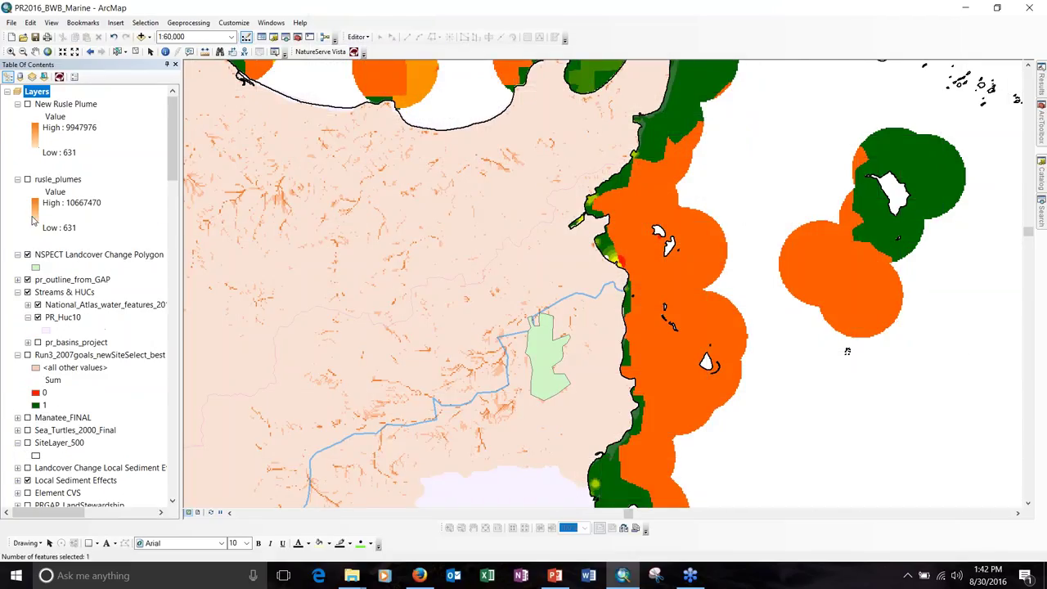
click(27, 255)
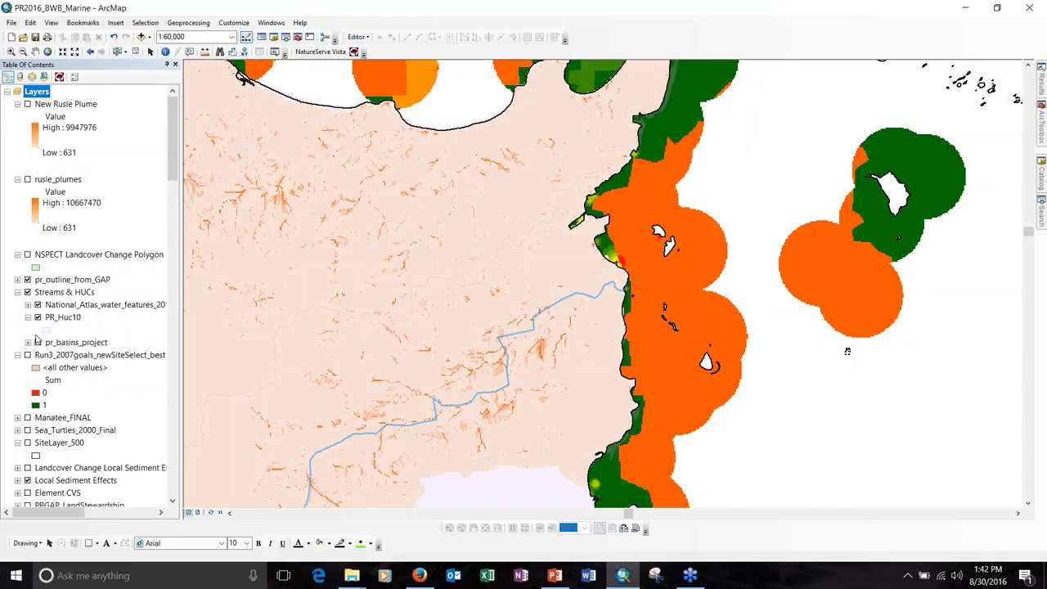
scroll(37, 339, down, 2)
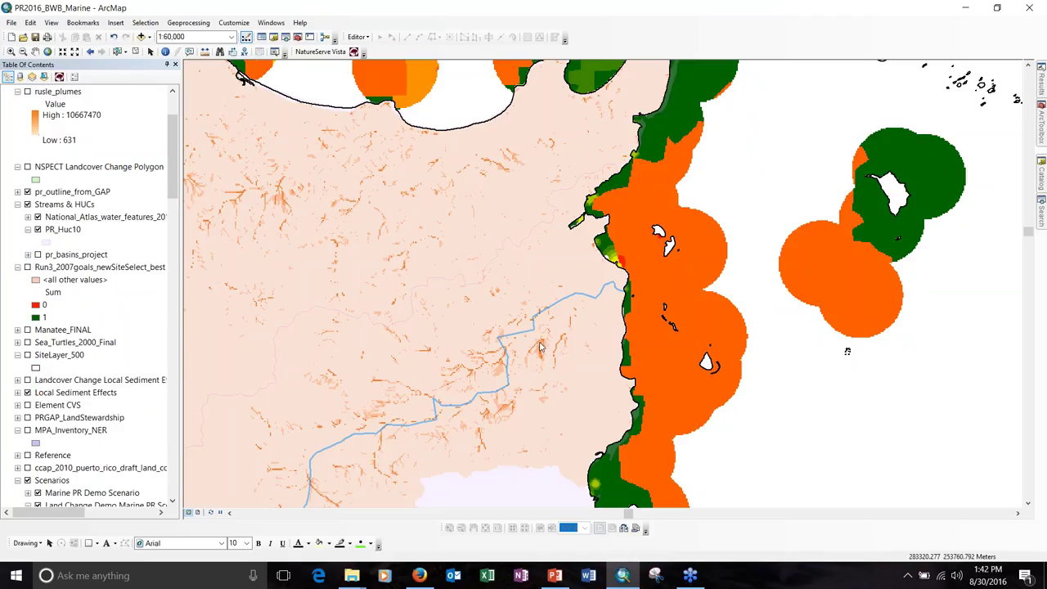
- Display the Local Sediment Effects, Landcover Change Local Sediment Effects and rusle_plumes layers
click(27, 392)
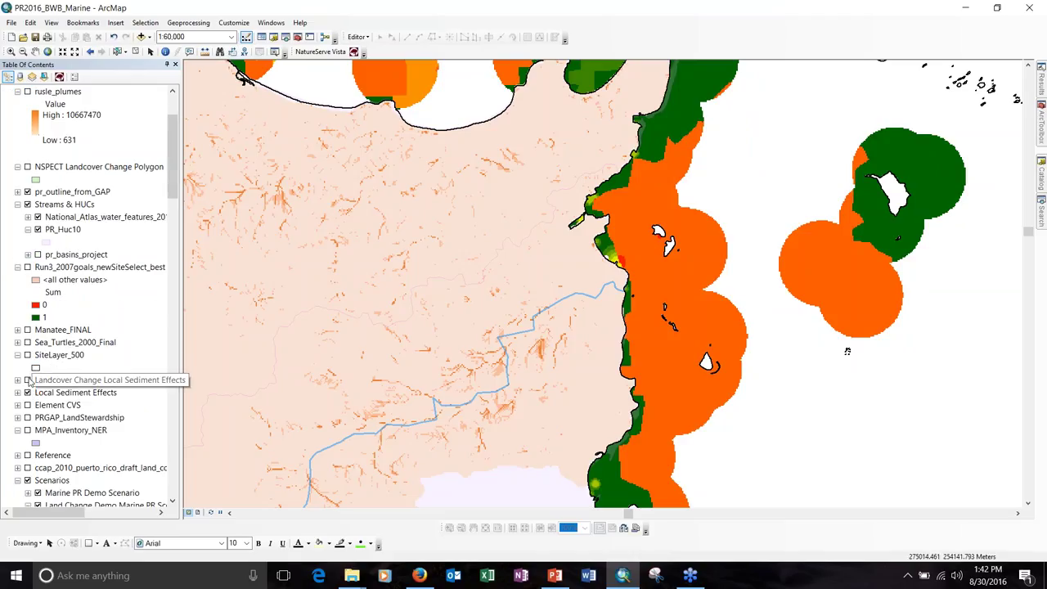
click(27, 380)
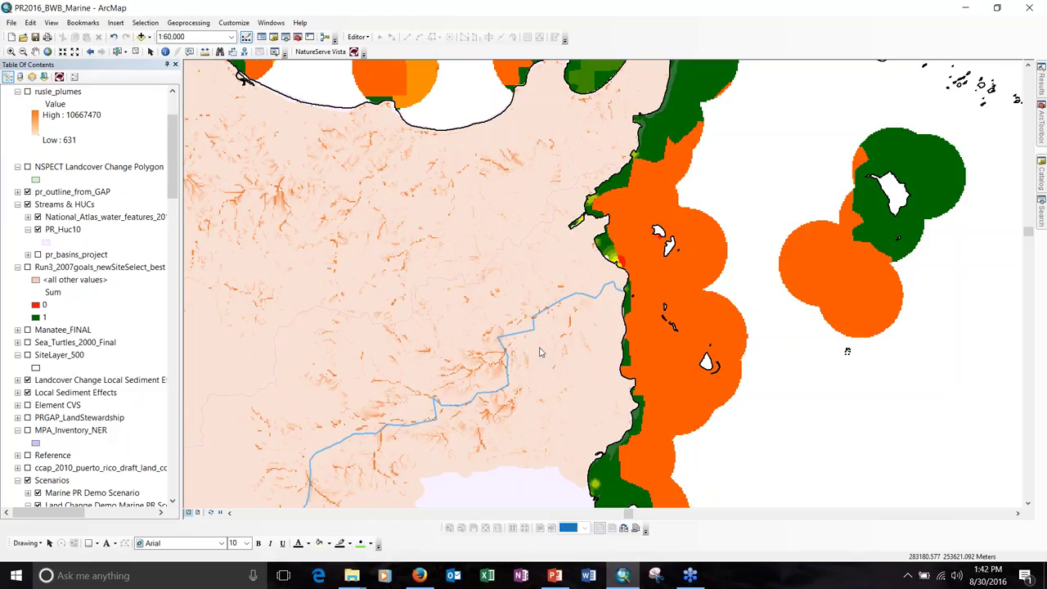
drag(173, 155, 173, 138)
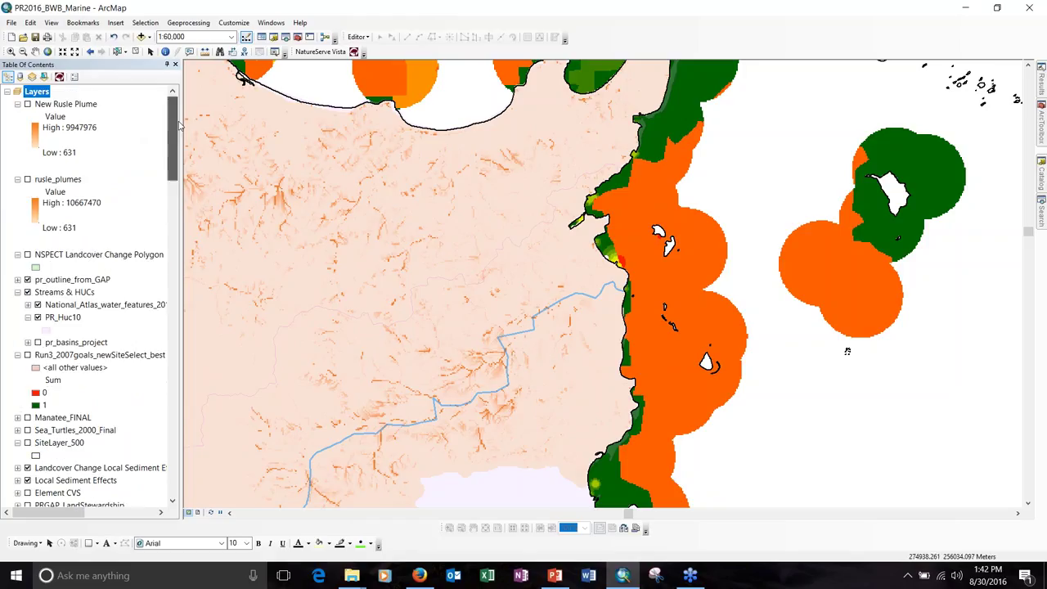
click(27, 179)
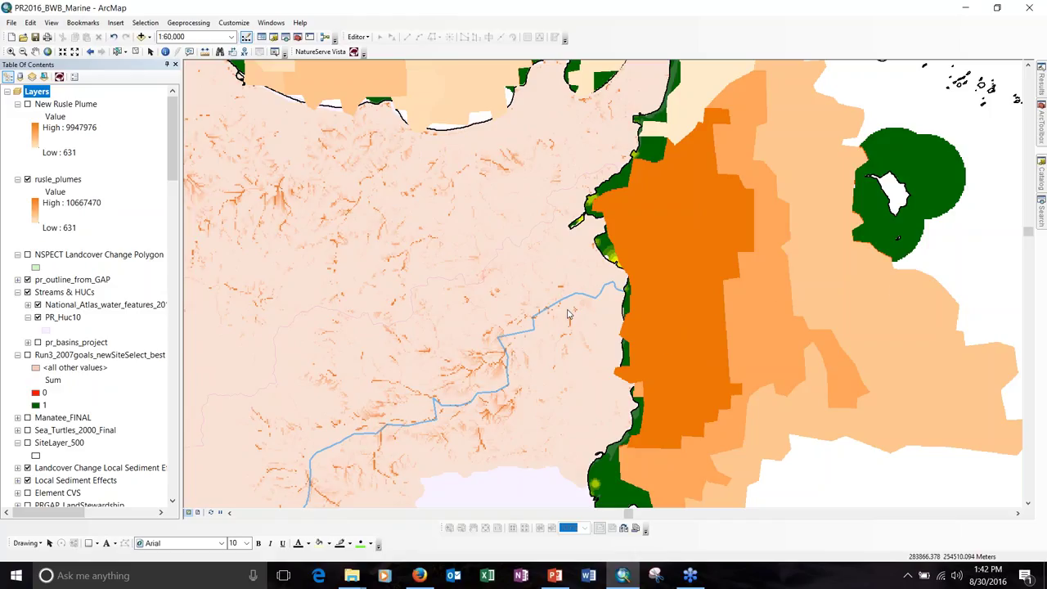
- Show the New Rusle Plume layer, then present the Live Demo slide full screen in PowerPoint
click(27, 103)
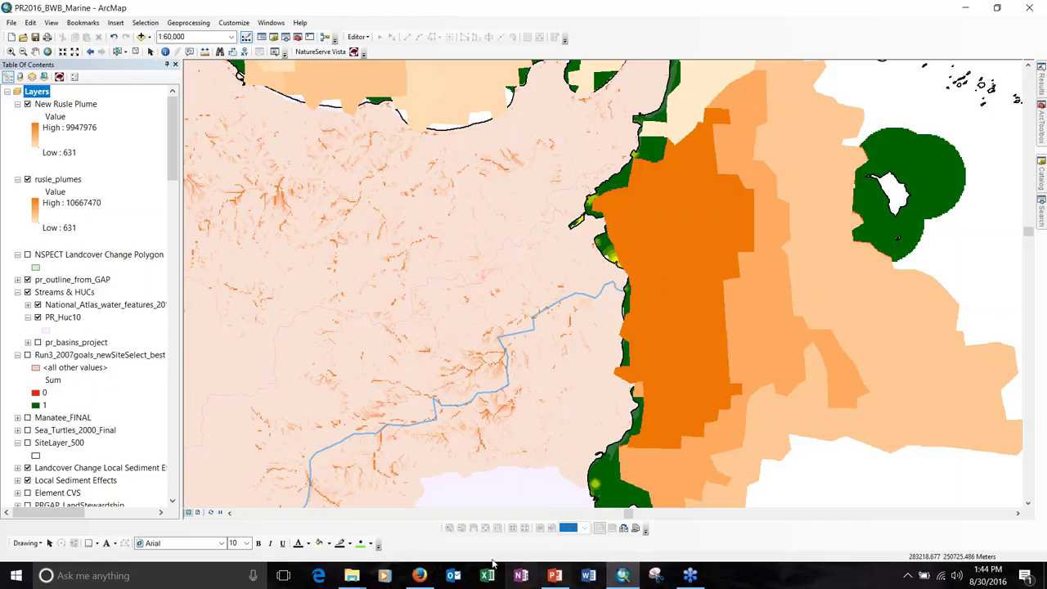
click(554, 581)
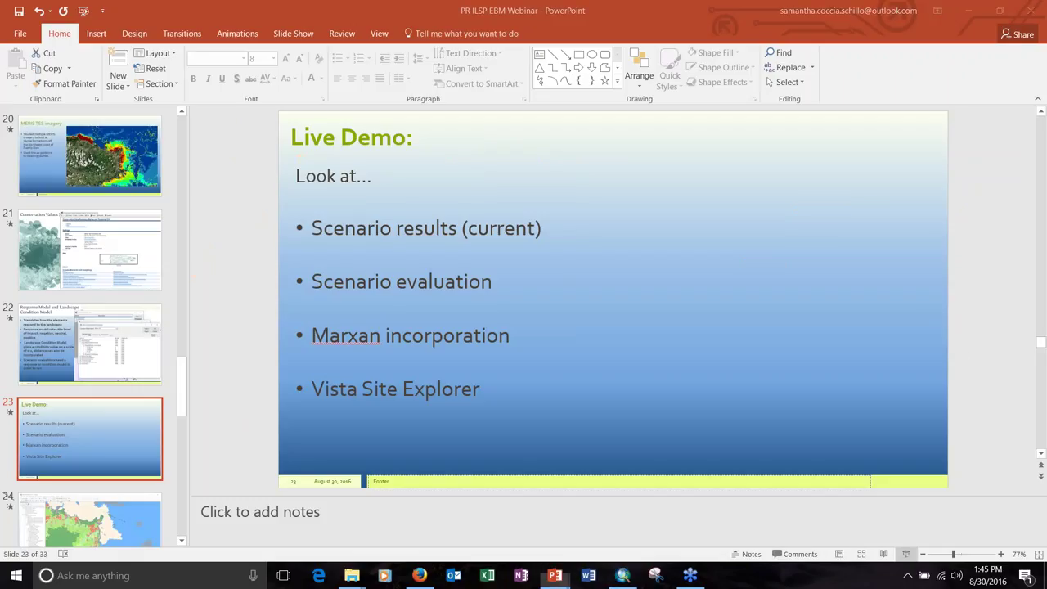
key(shift+F5)
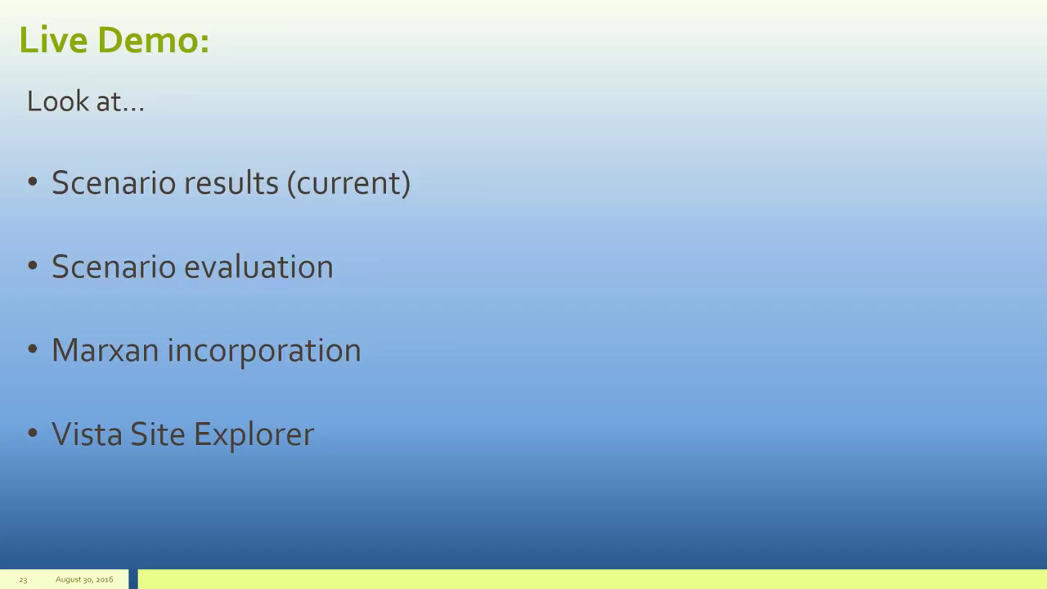